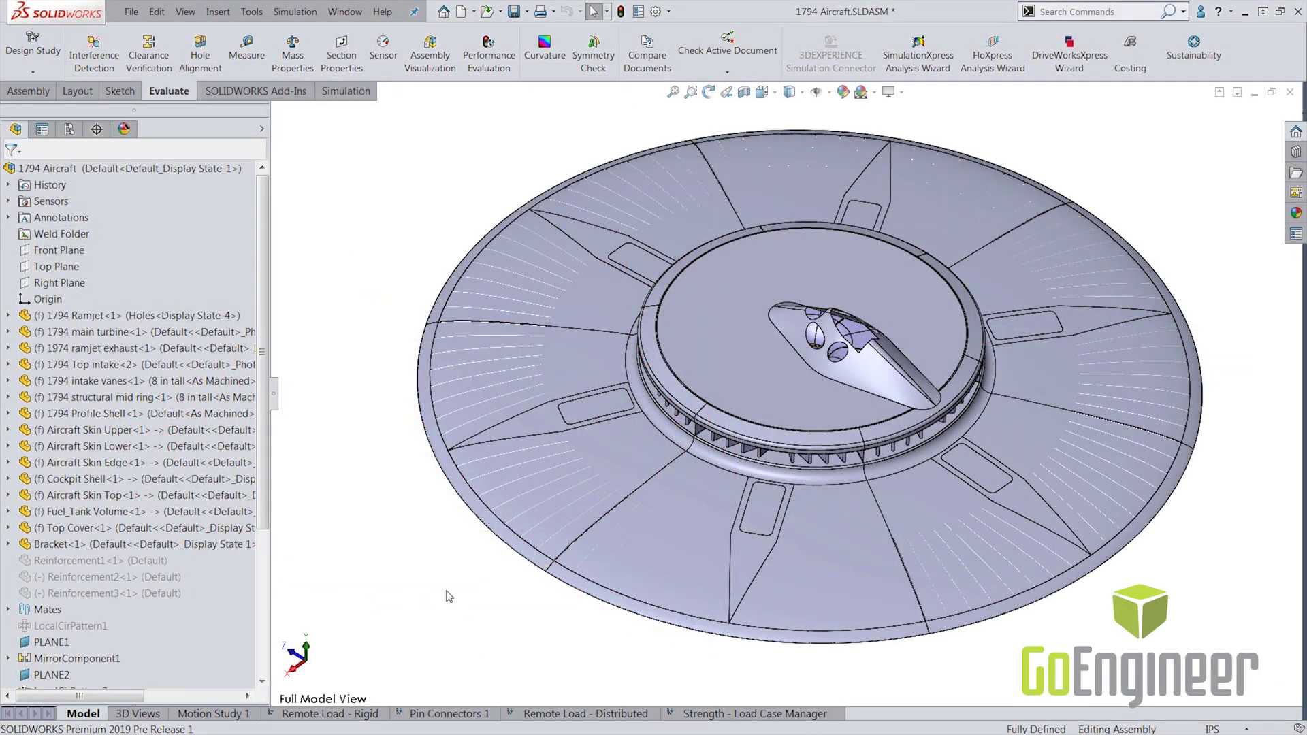
Restore the full saucer view, apply the Top Skin Off display state, and activate Symmetry Configuration.
left_click(439, 382)
left_click(70, 129)
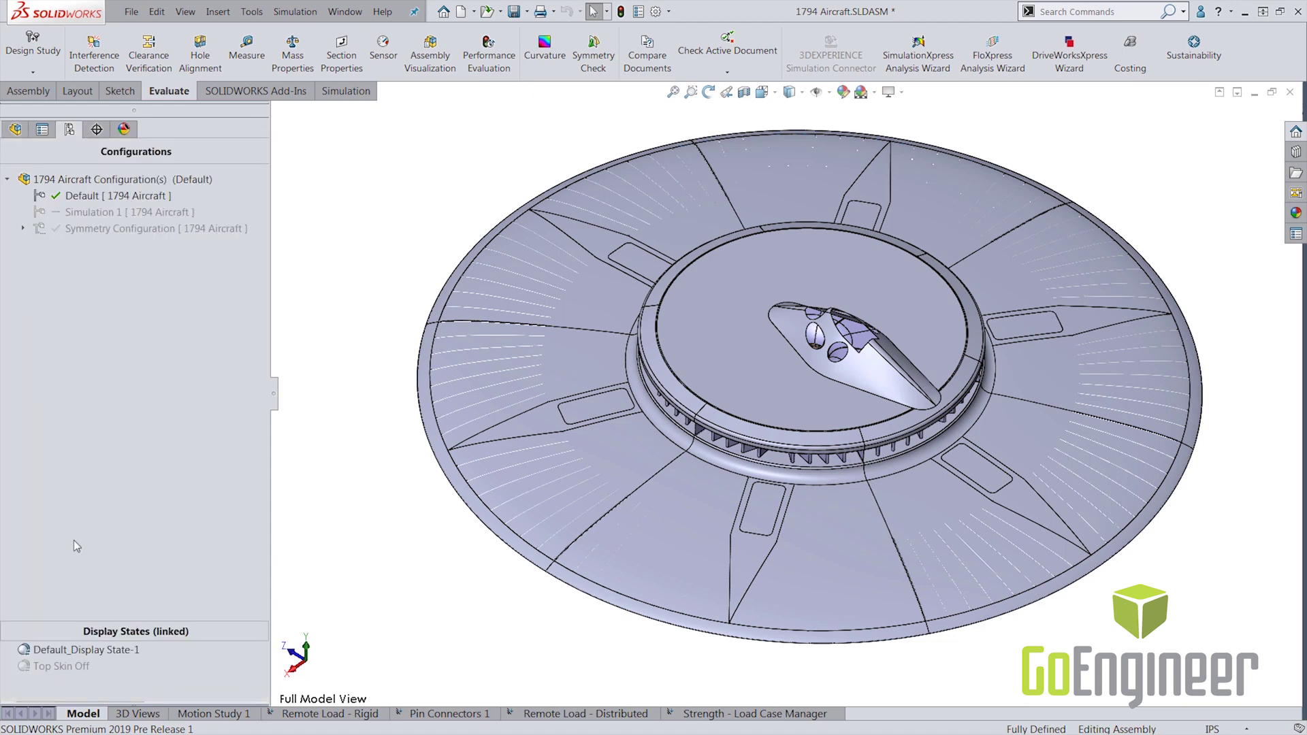
double_click(68, 667)
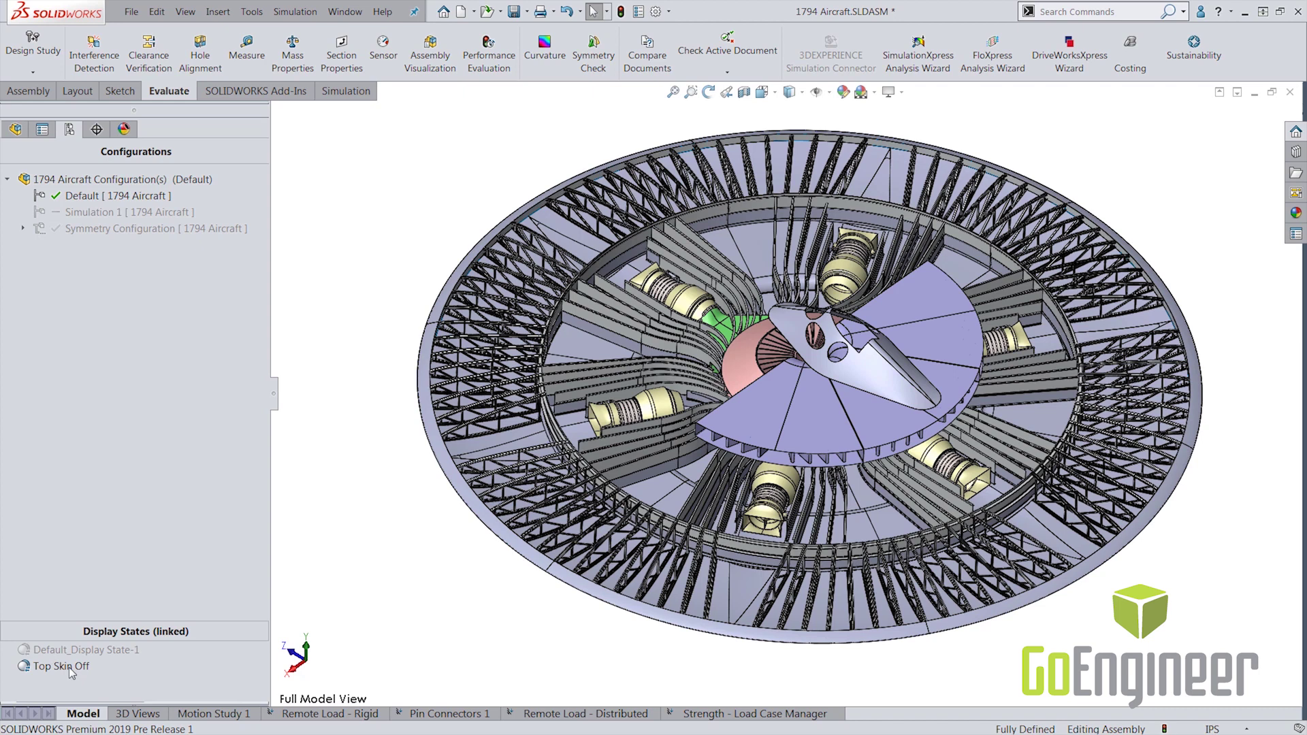
double_click(97, 230)
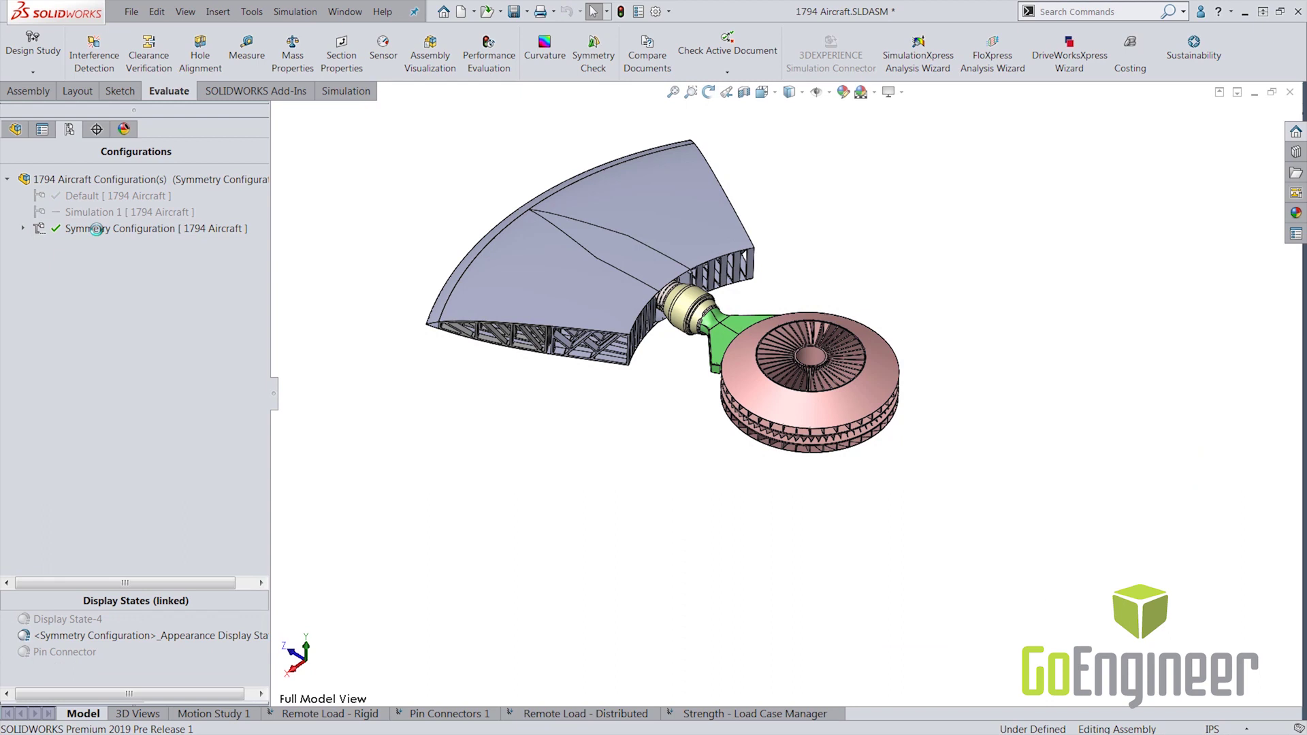
left_click(323, 720)
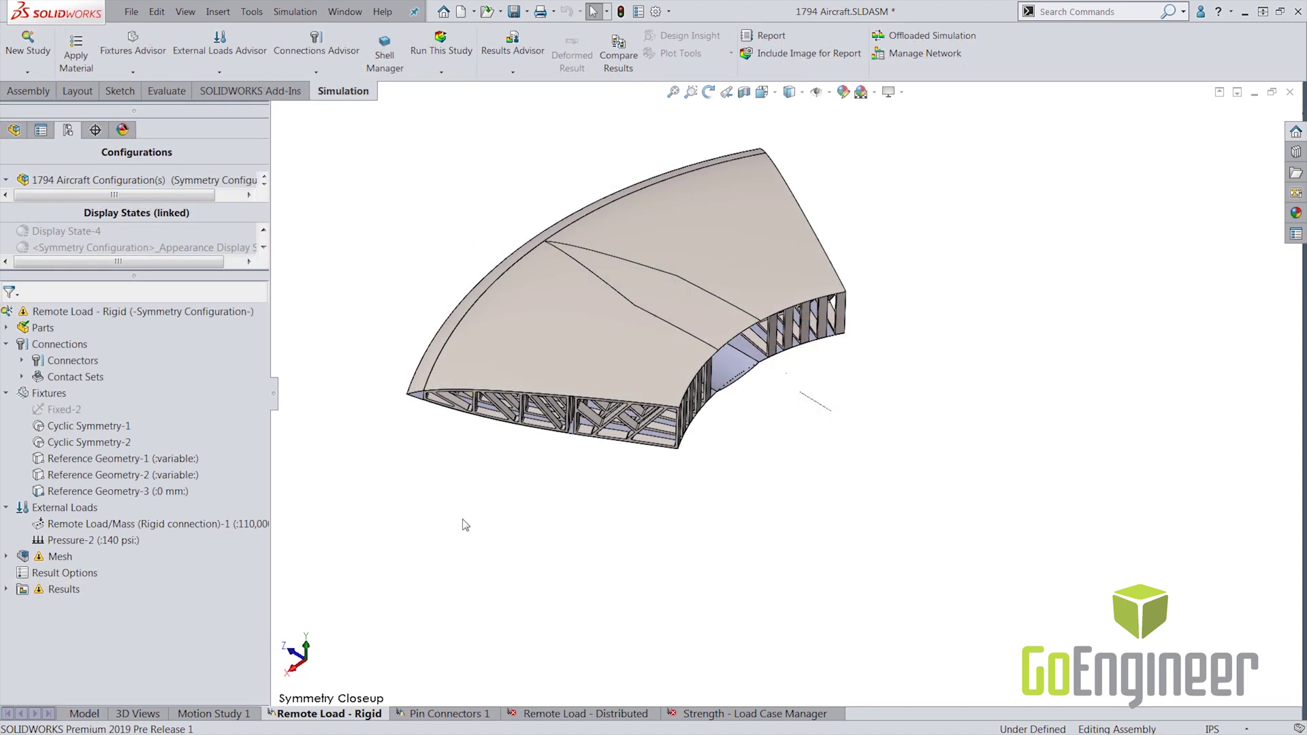
Show the rigid remote load and the 140 psi Pressure-2 load on the slice.
right_click(230, 524)
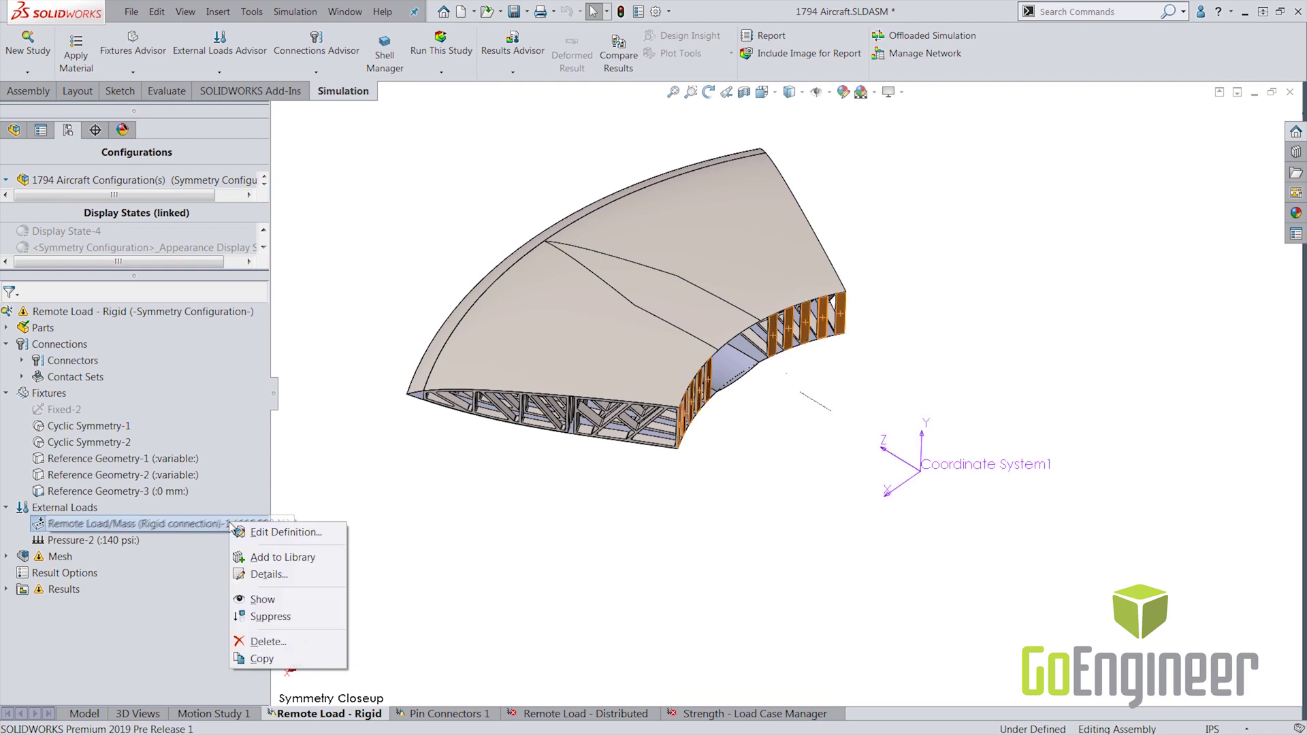
left_click(261, 599)
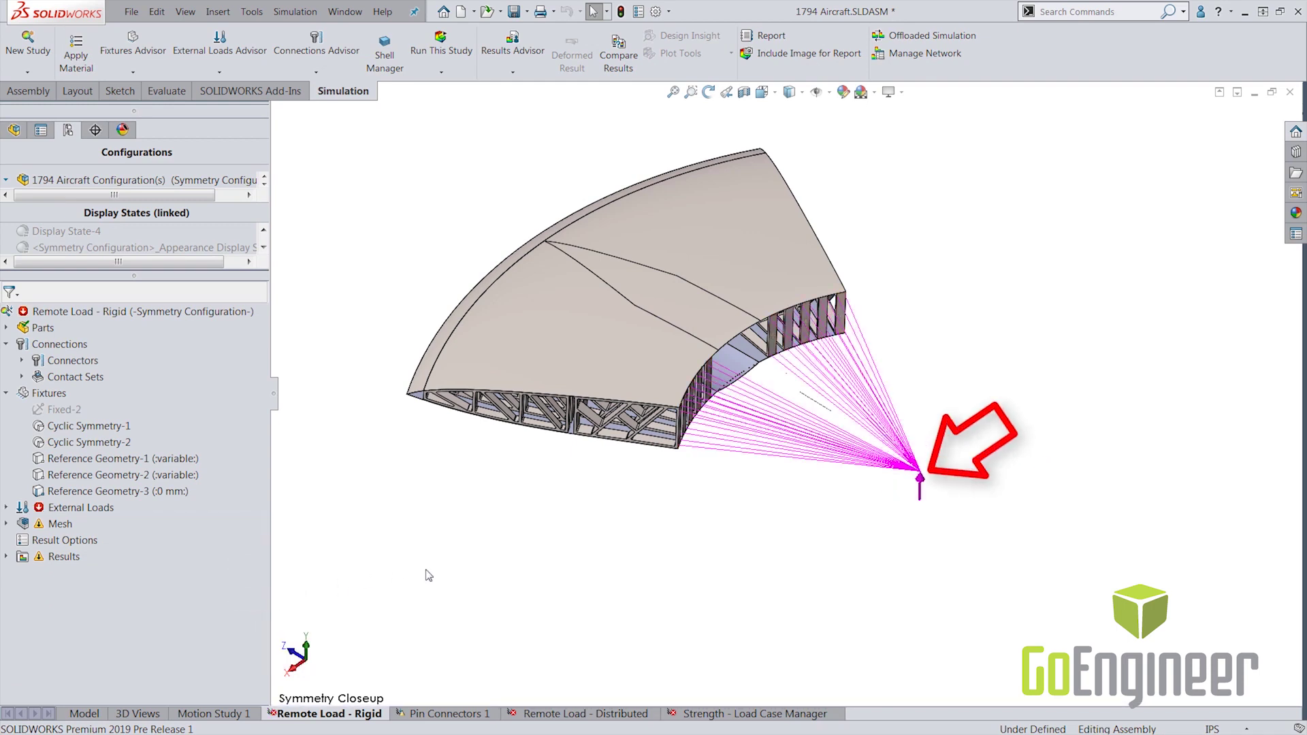
left_click(6, 507)
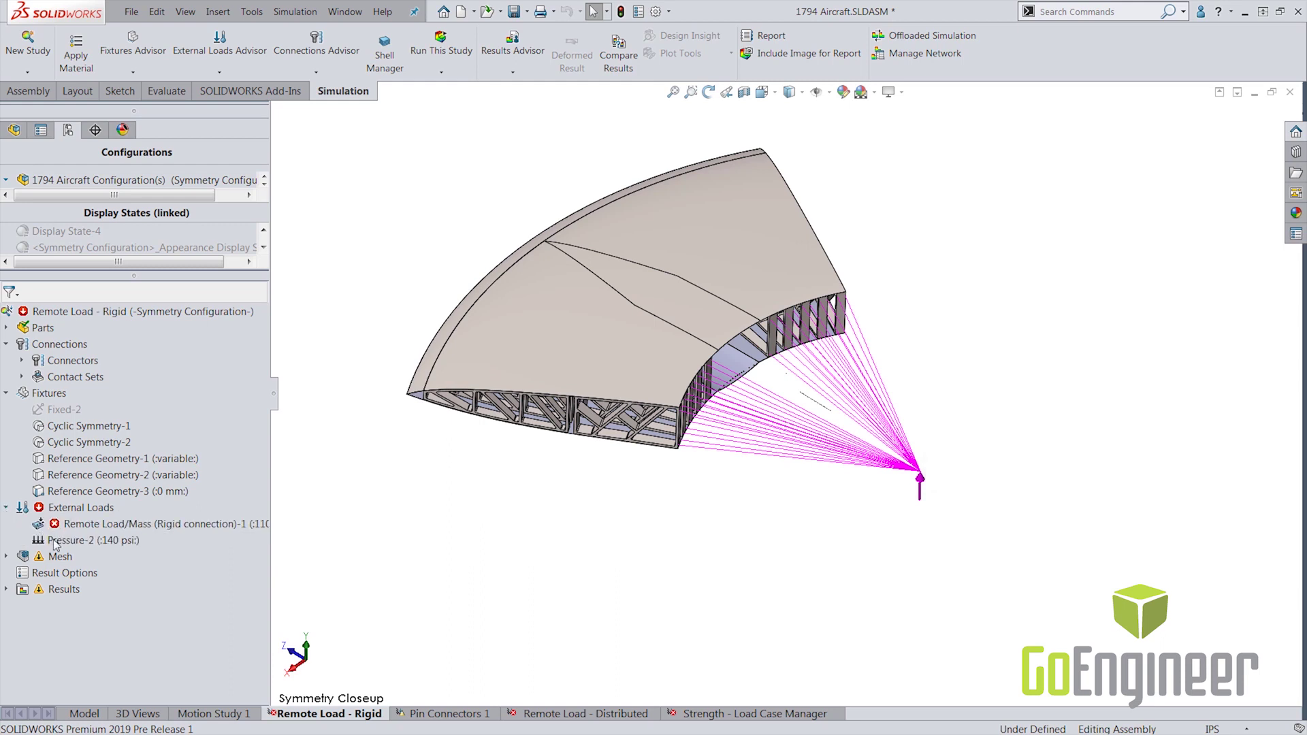
right_click(54, 540)
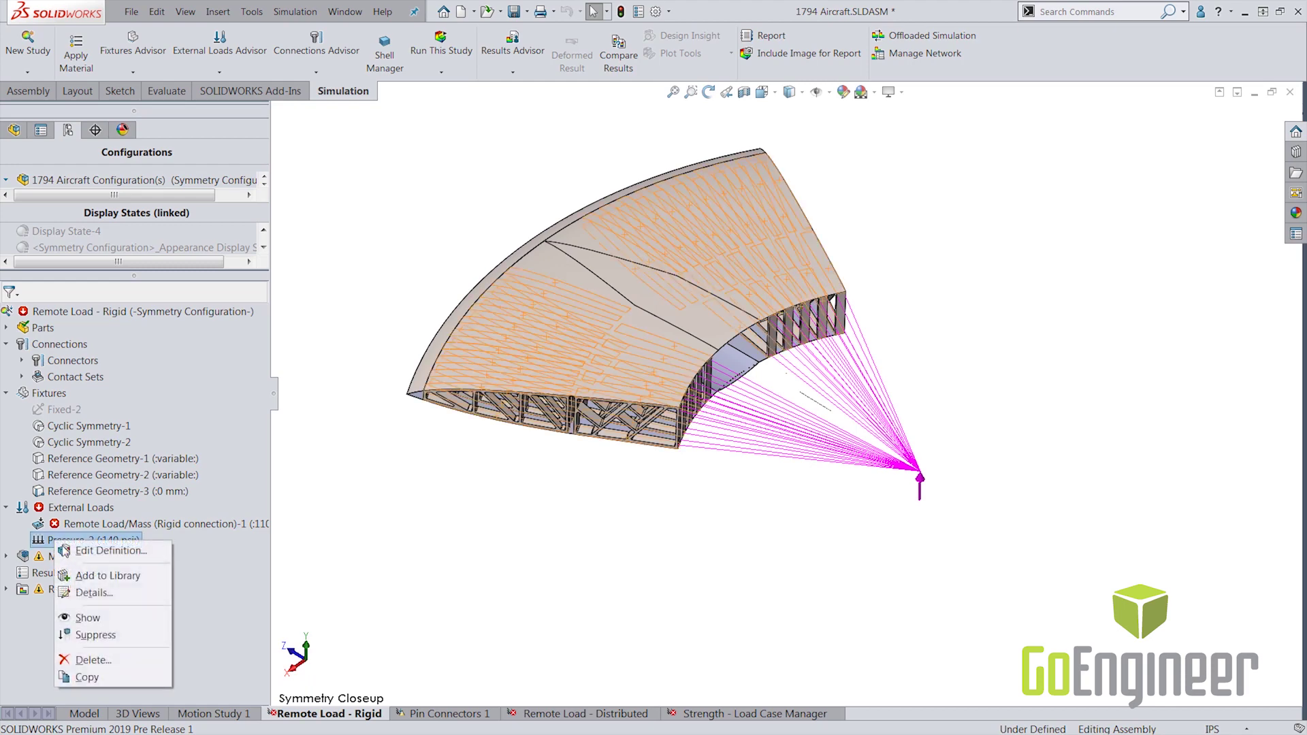
left_click(83, 617)
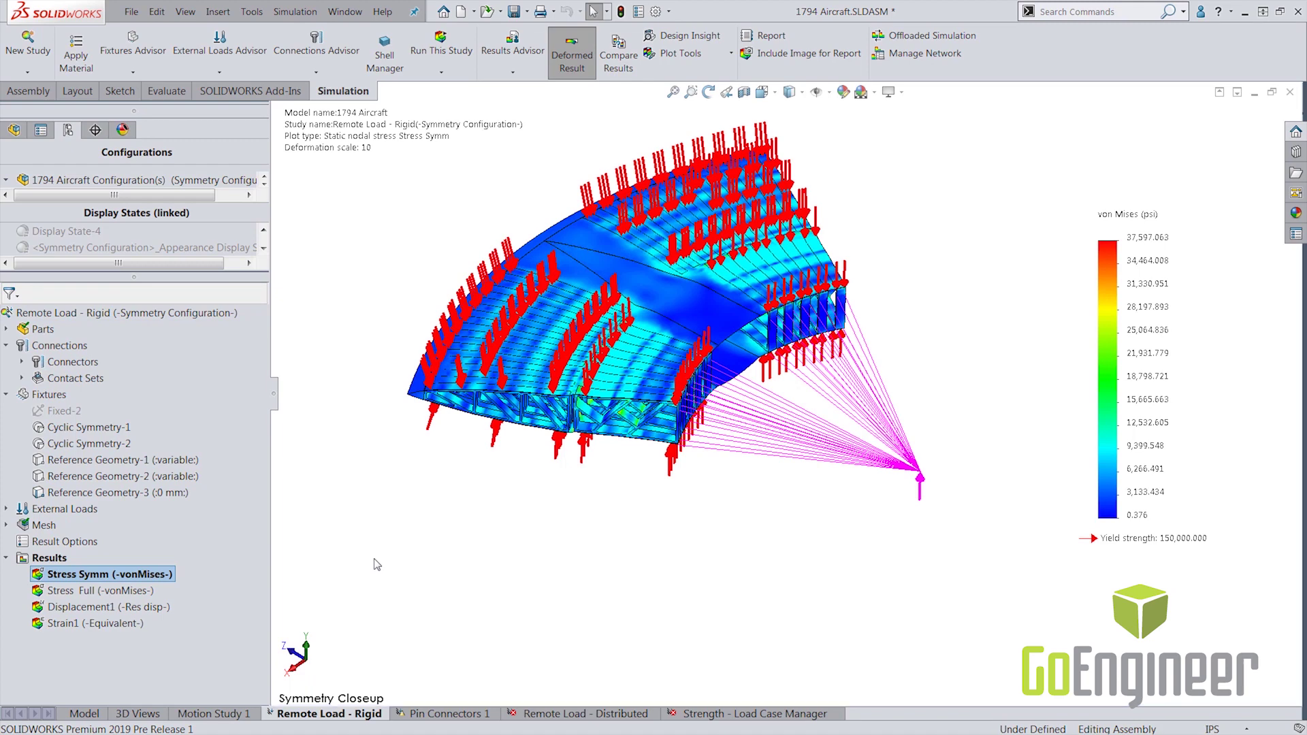
Hide all load symbols, display the full-ring von Mises plot, then open Remote Load - Distributed.
right_click(49, 510)
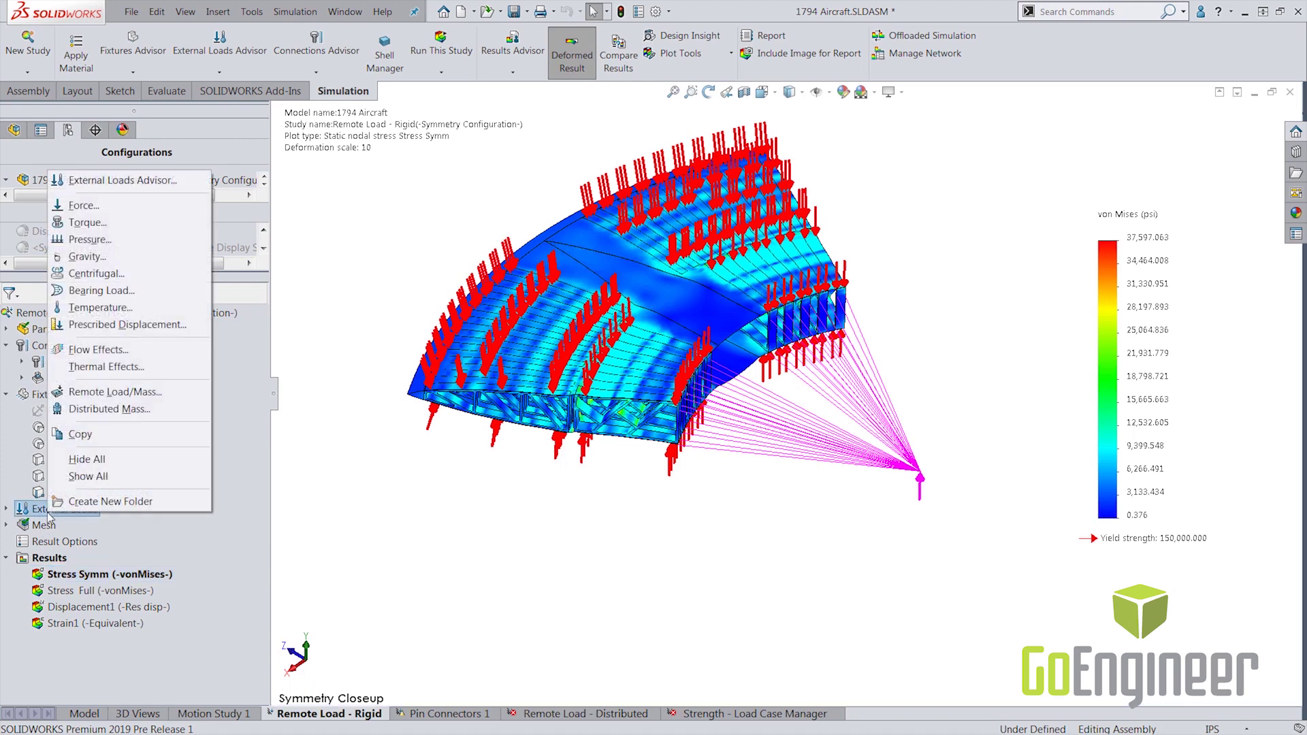
left_click(85, 460)
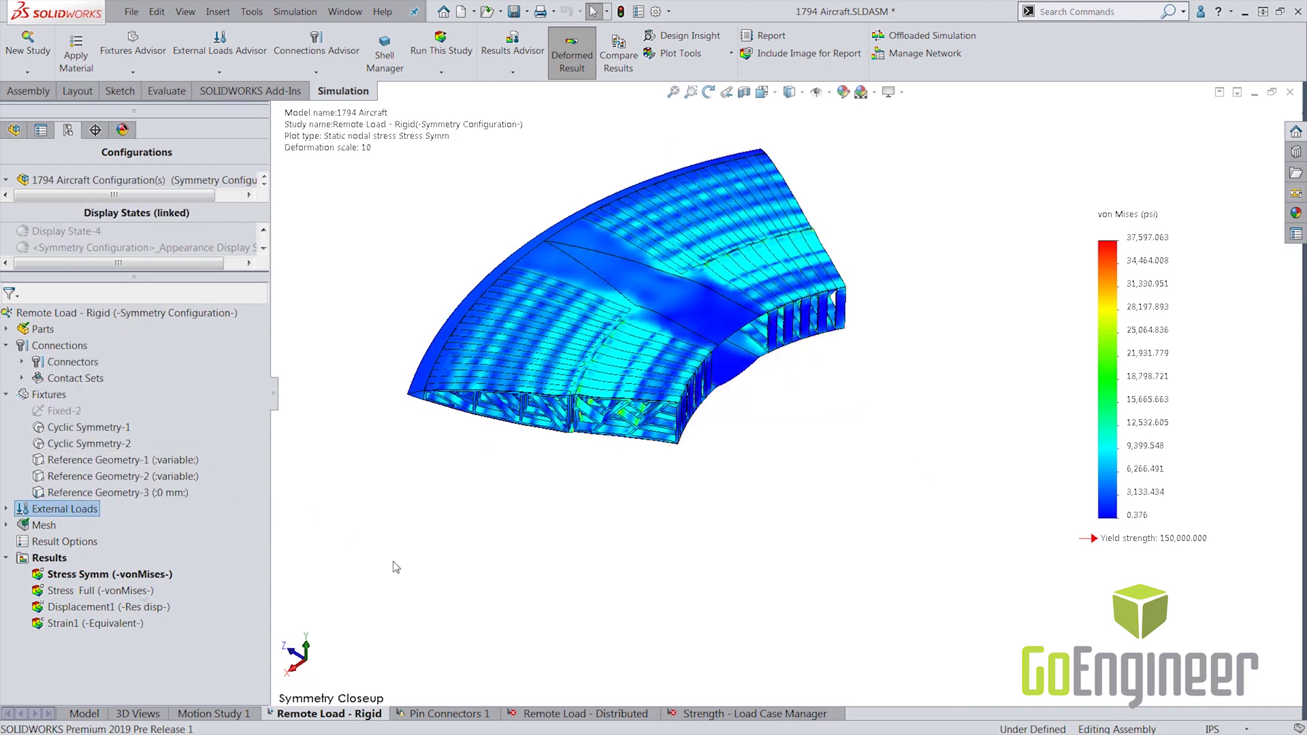
double_click(140, 589)
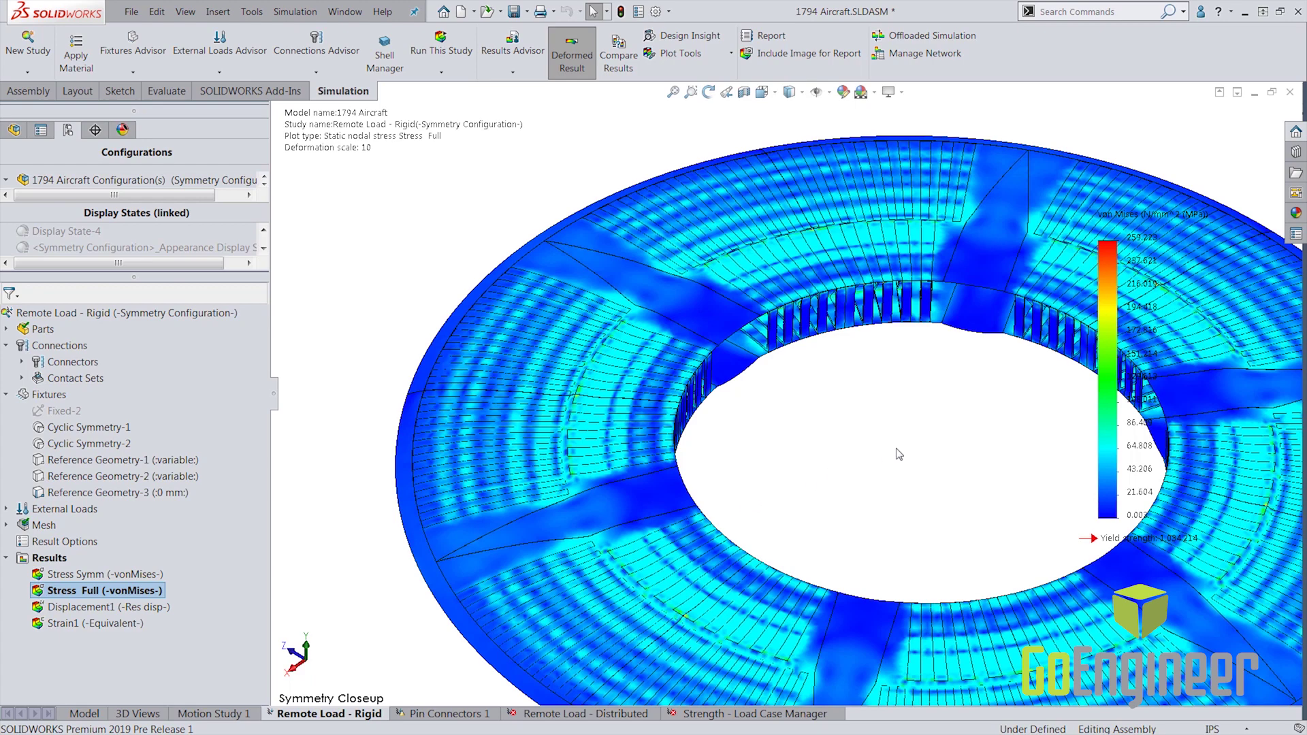
key("ctrl+Page_Down")
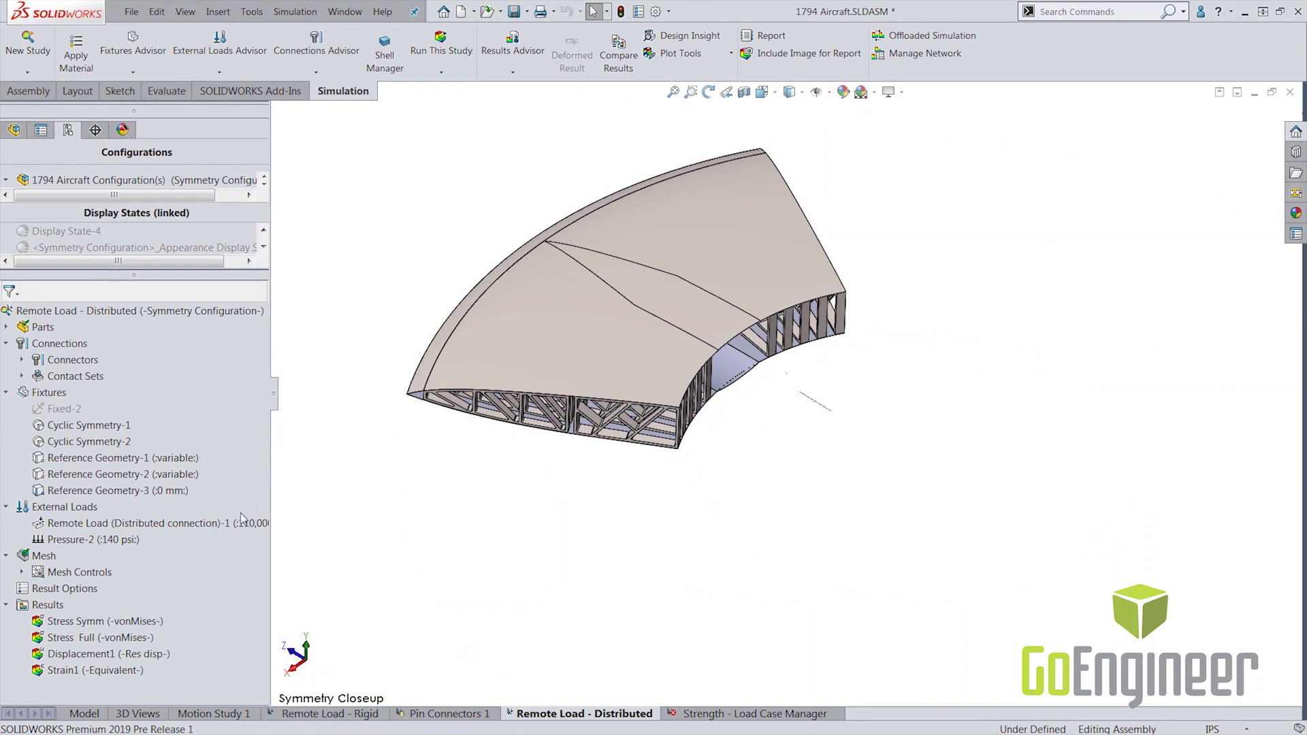
right_click(229, 523)
left_click(251, 536)
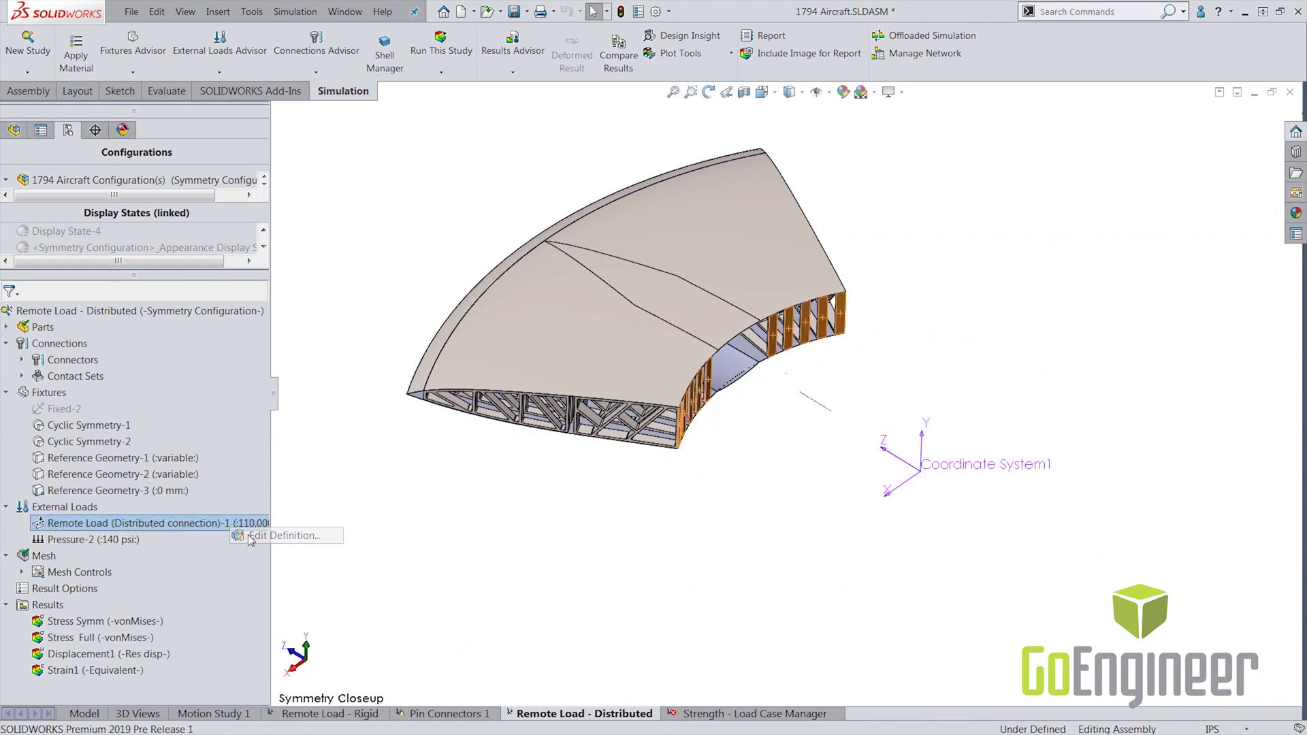
left_click_drag(264, 442, 262, 603)
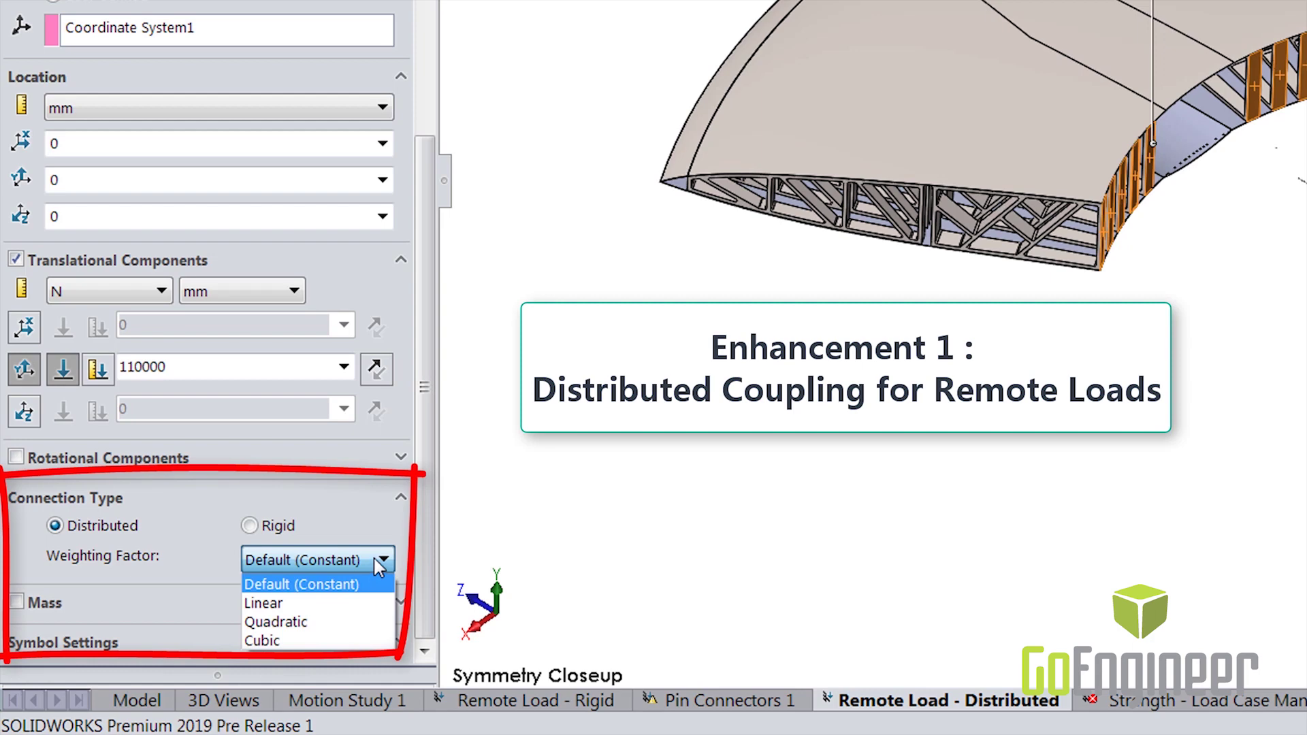
left_click(374, 559)
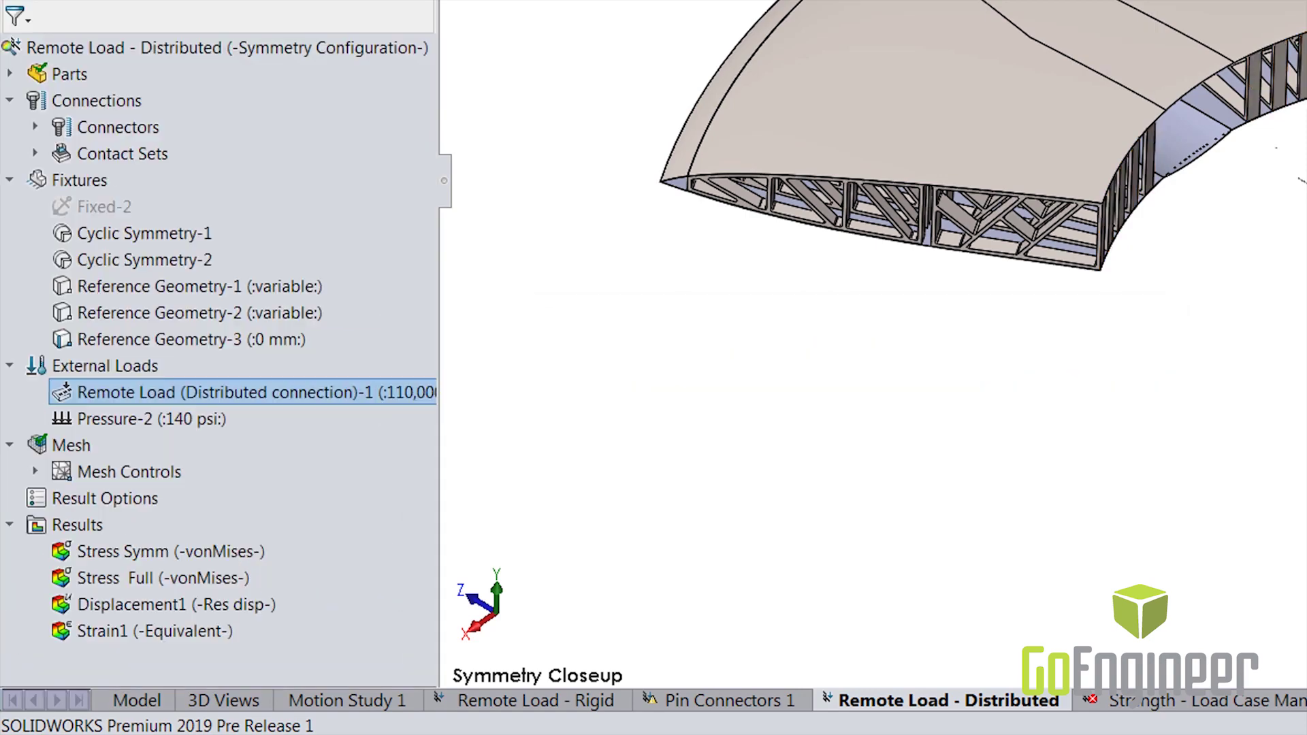
left_click(658, 374)
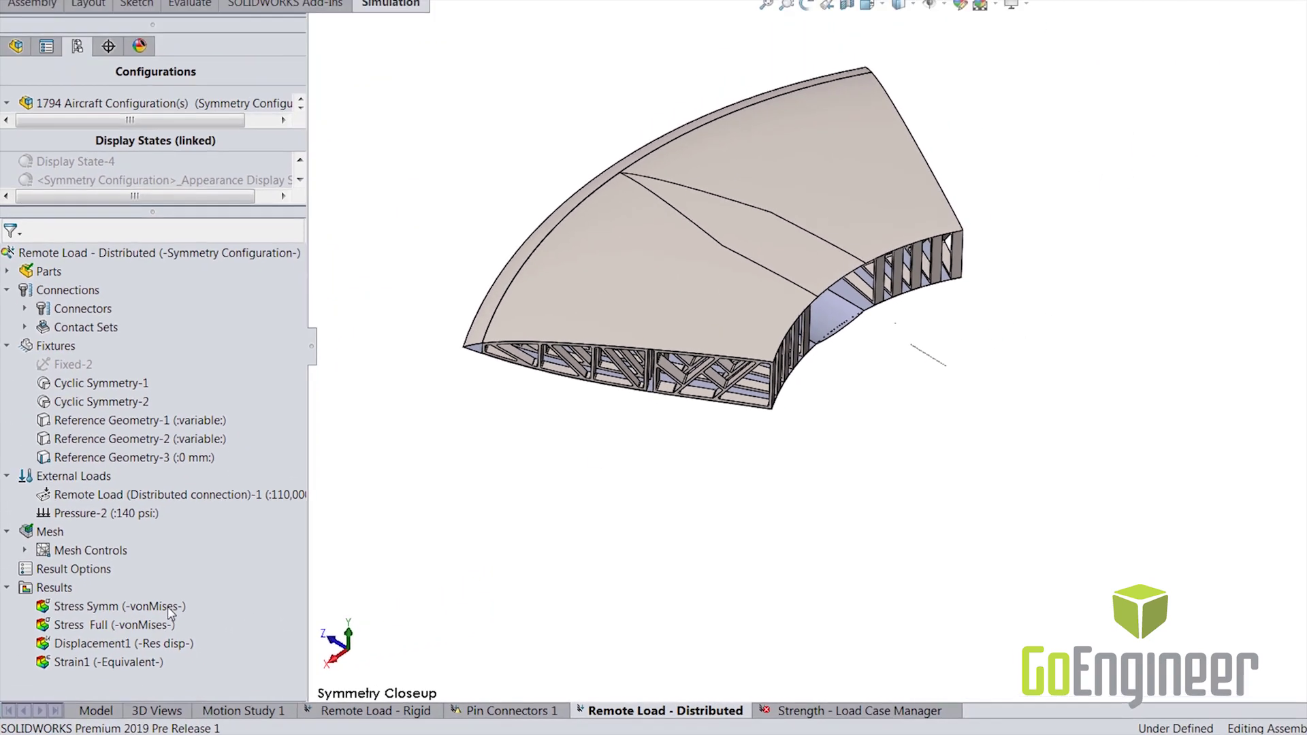
Display the Stress Symm result, then open the Strength - Load Case Manager study.
left_click(239, 551)
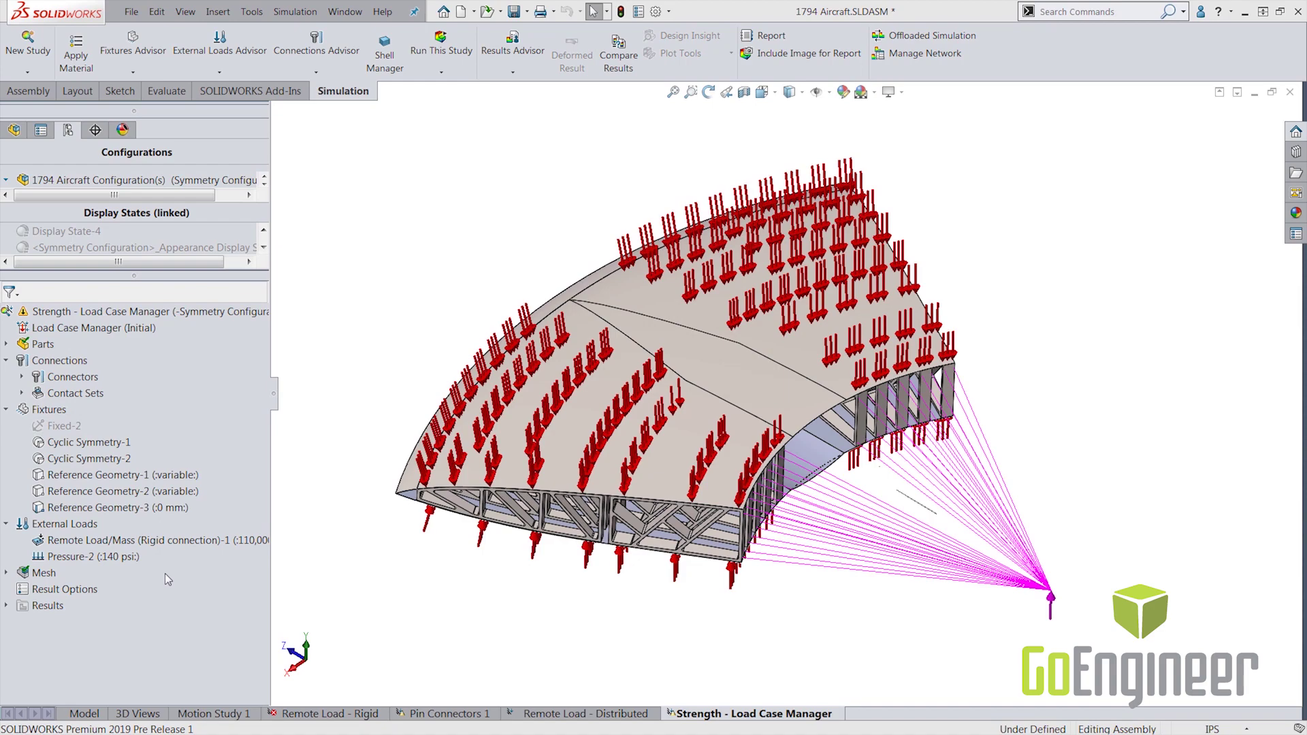
right_click(149, 312)
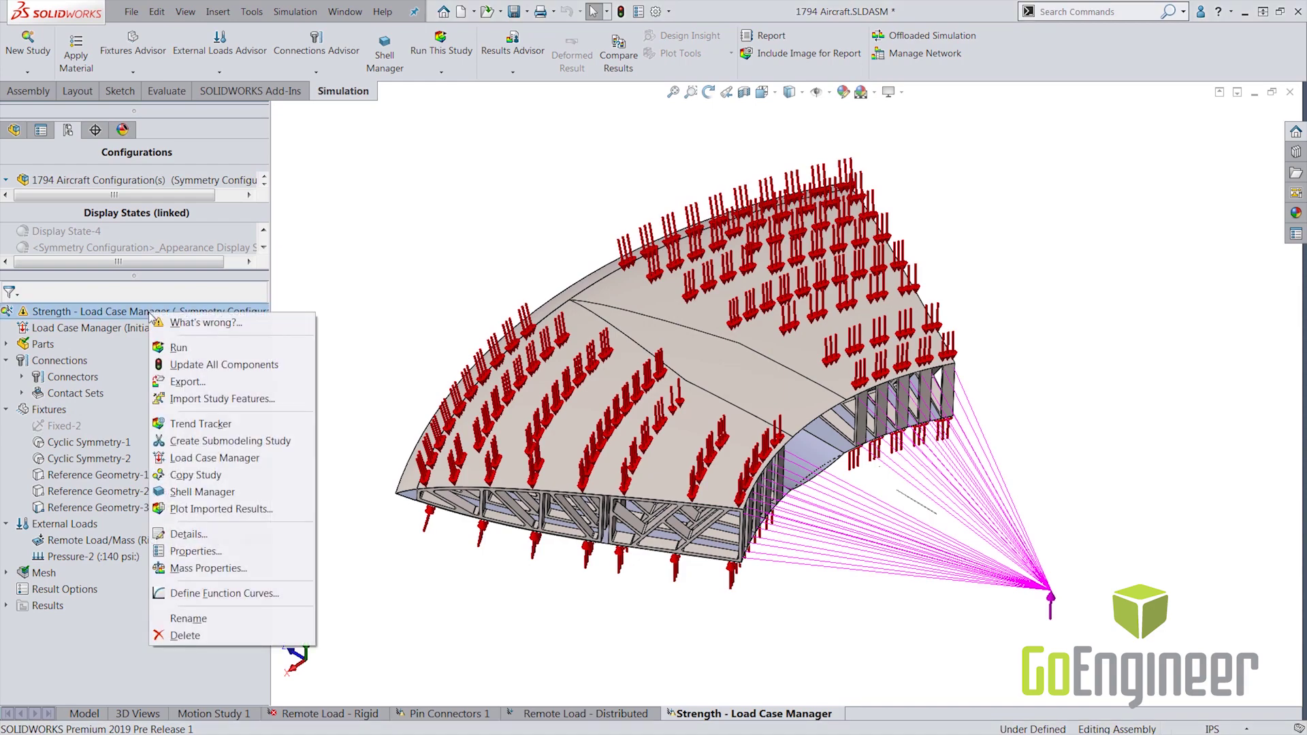
Add combination 4*"Pressure (P)" + "Remote Thrust Load (T)" and name it 4P+T.
left_click(216, 458)
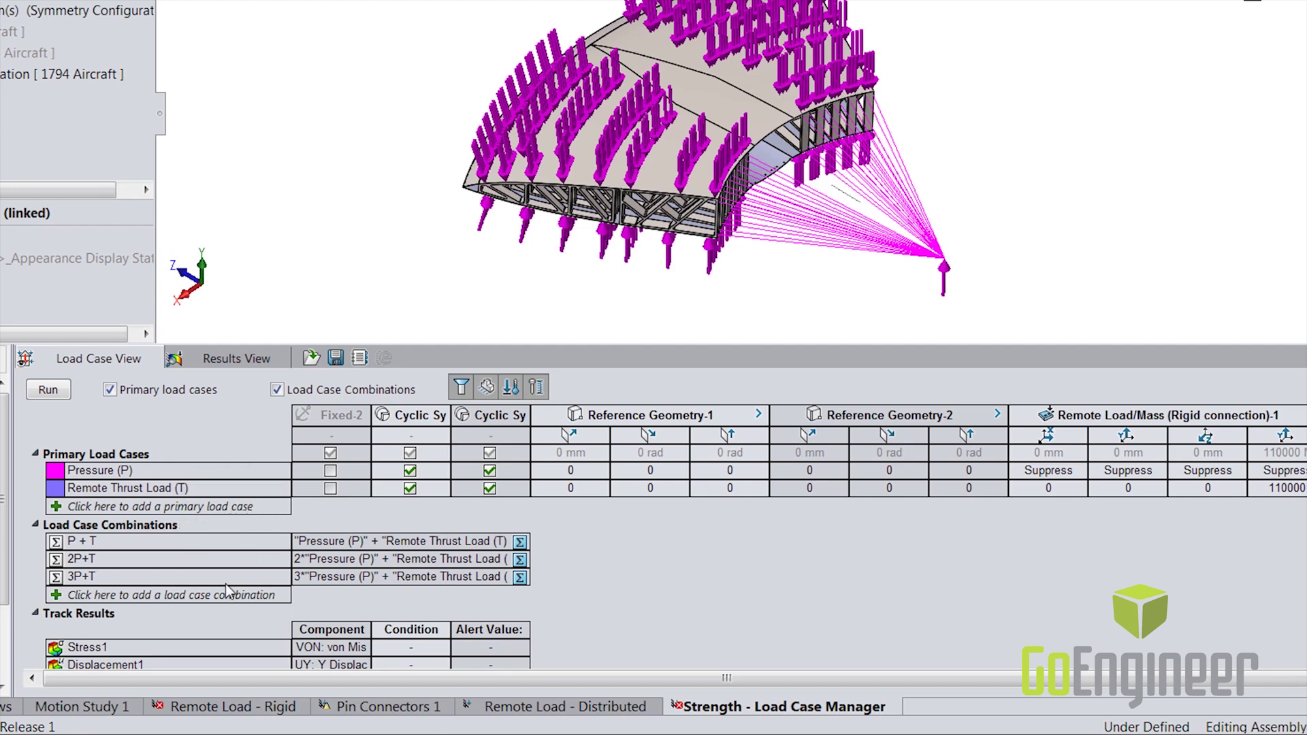
left_click(213, 603)
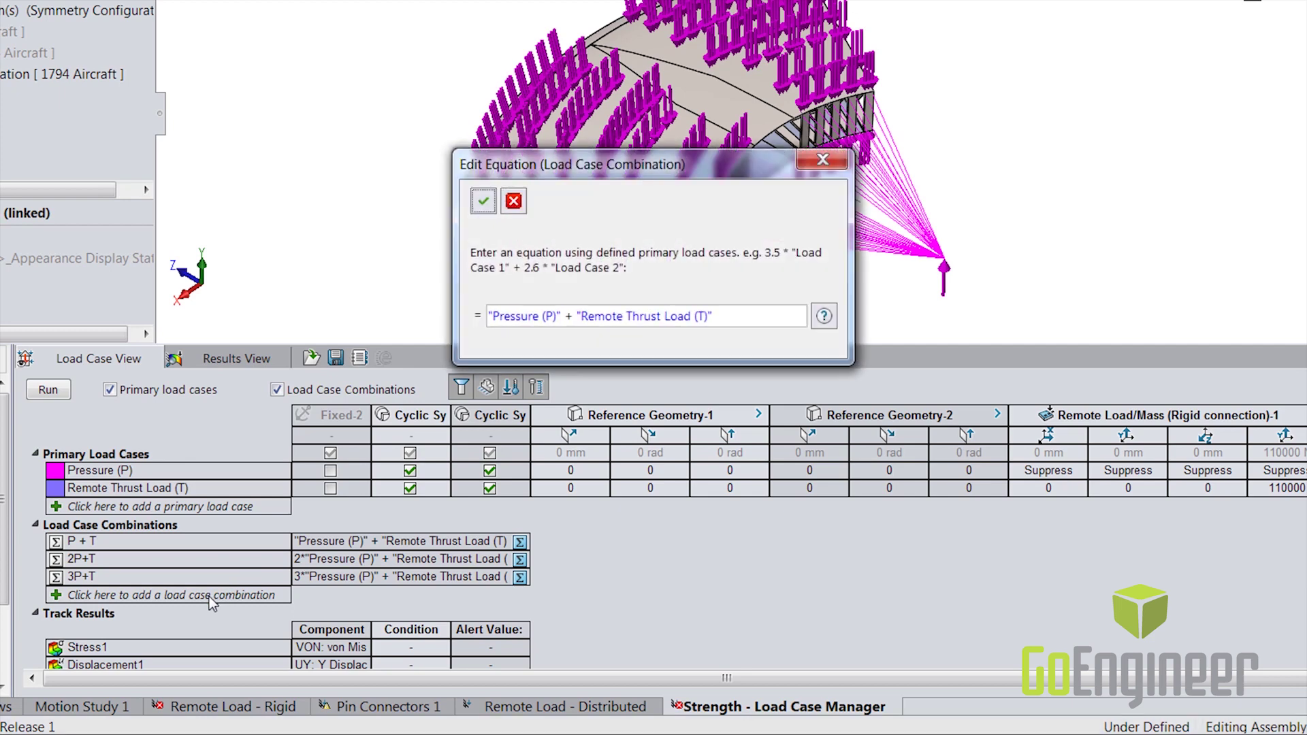
left_click(488, 316)
type("4*")
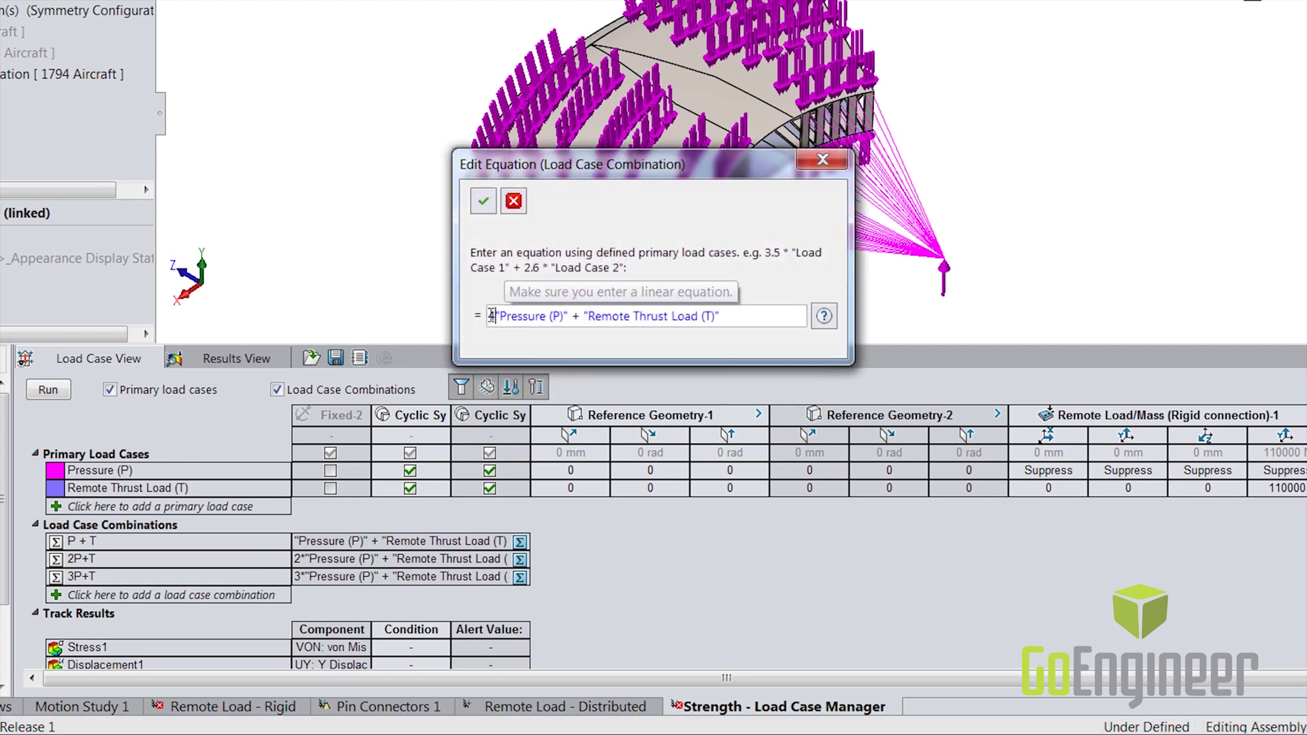
left_click(494, 217)
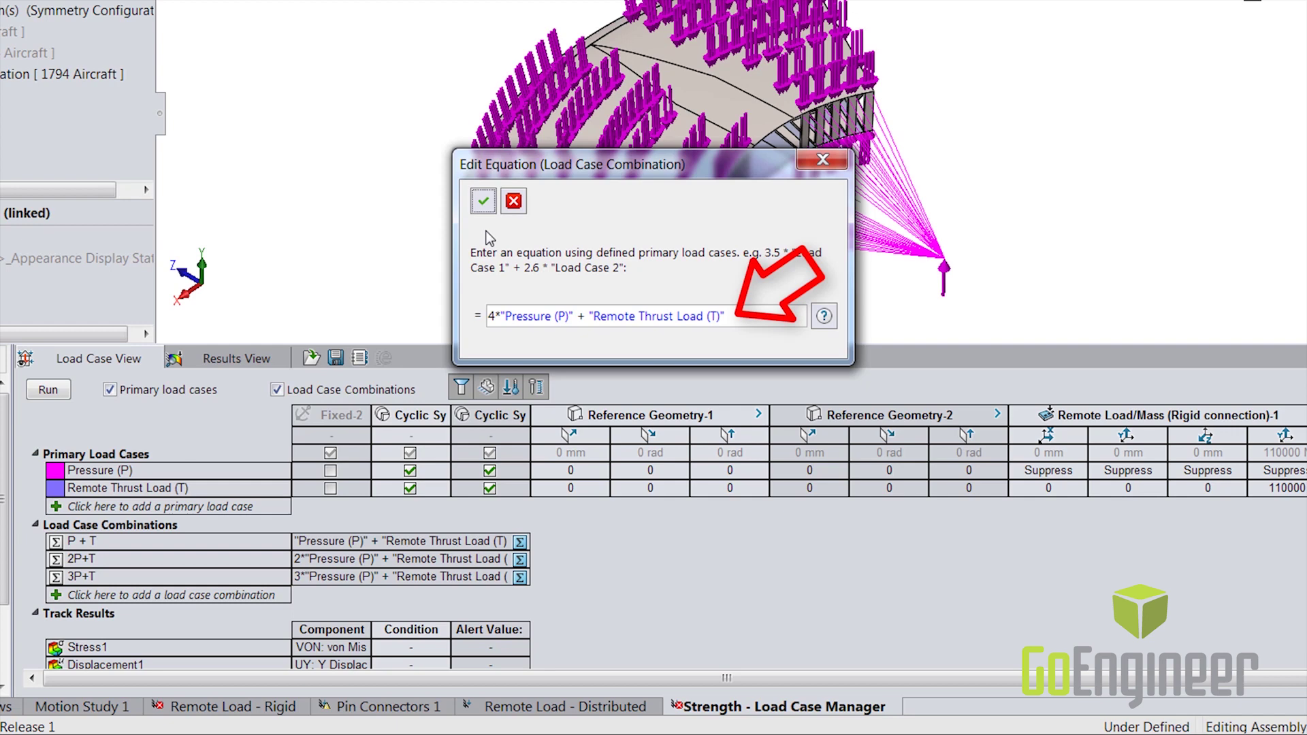
left_click(482, 200)
left_click(129, 596)
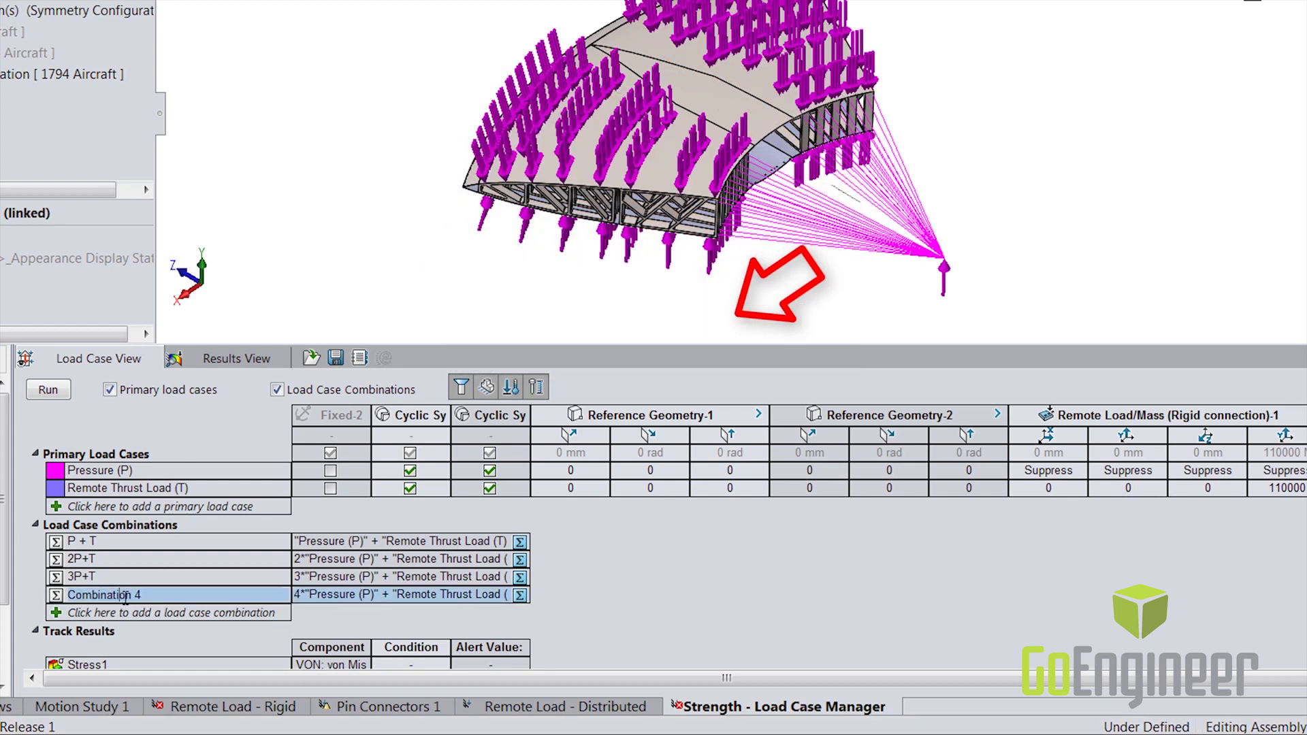
left_click(106, 596)
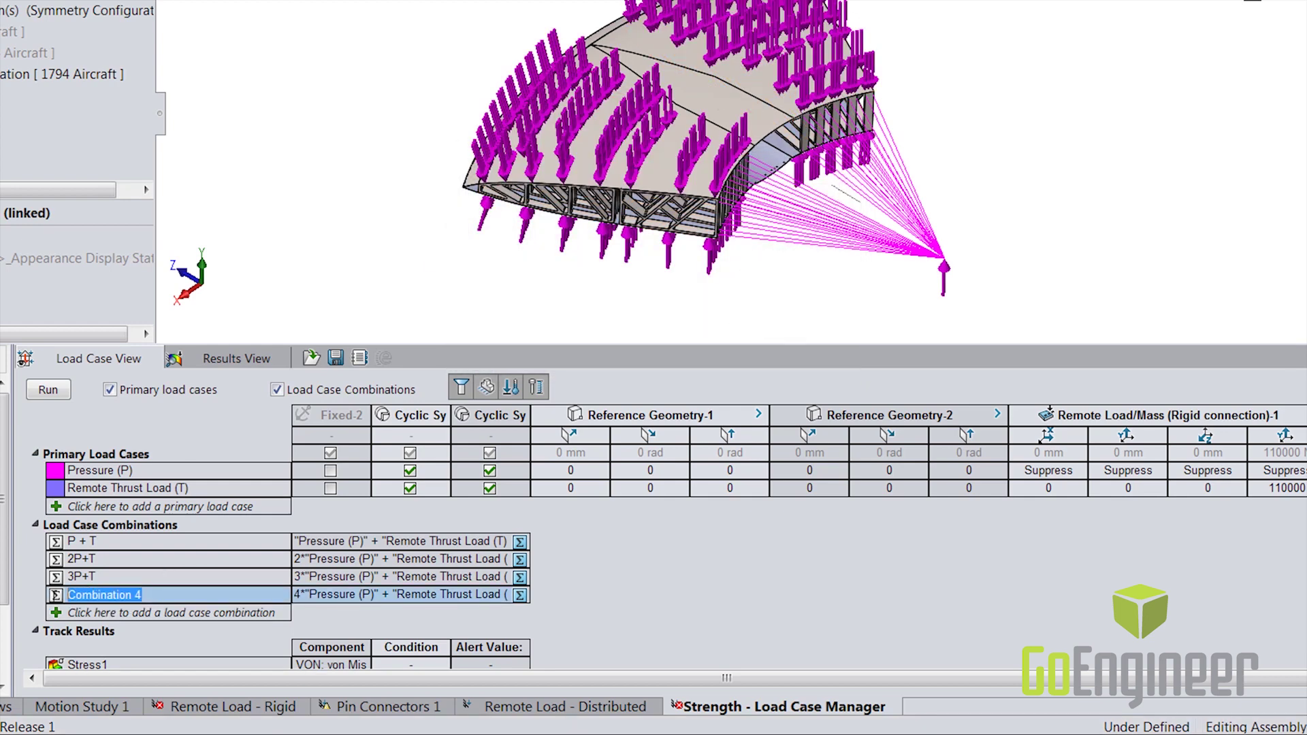
type("4P+T")
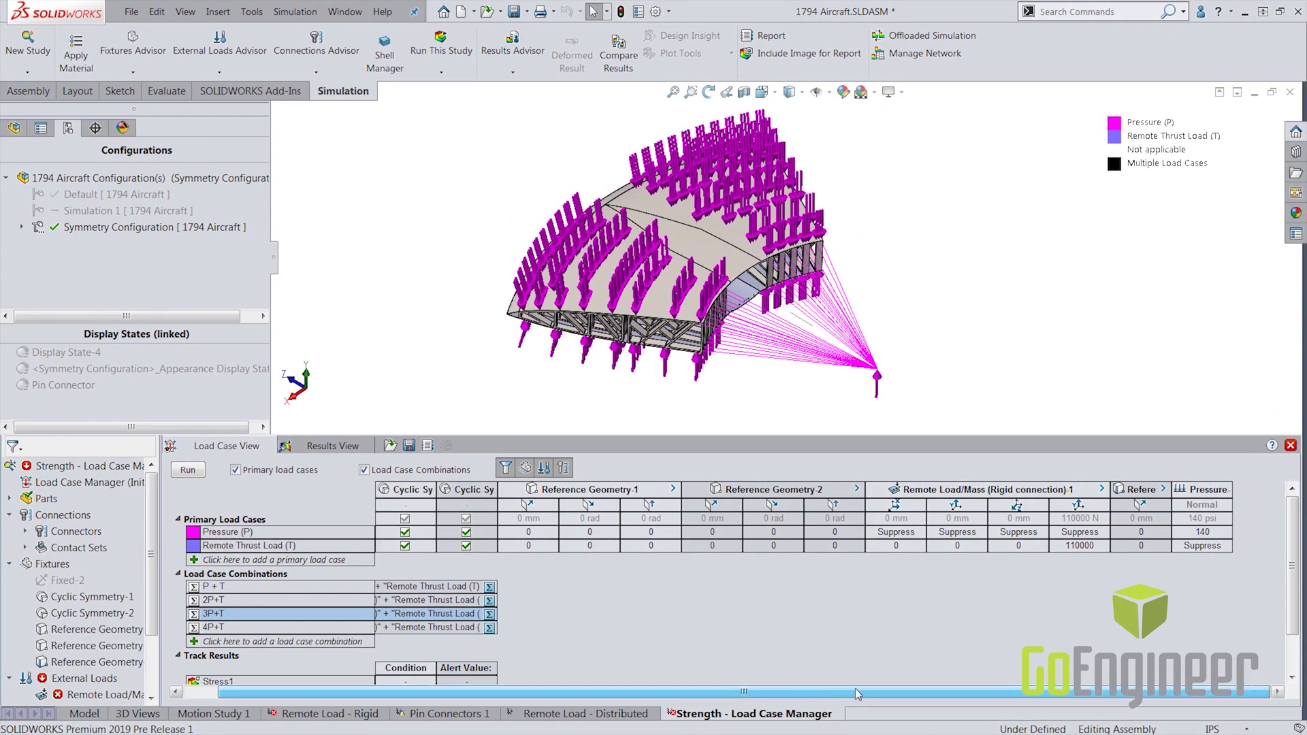
Run all load cases and combinations, then display the 4P+T combination results.
left_click(189, 470)
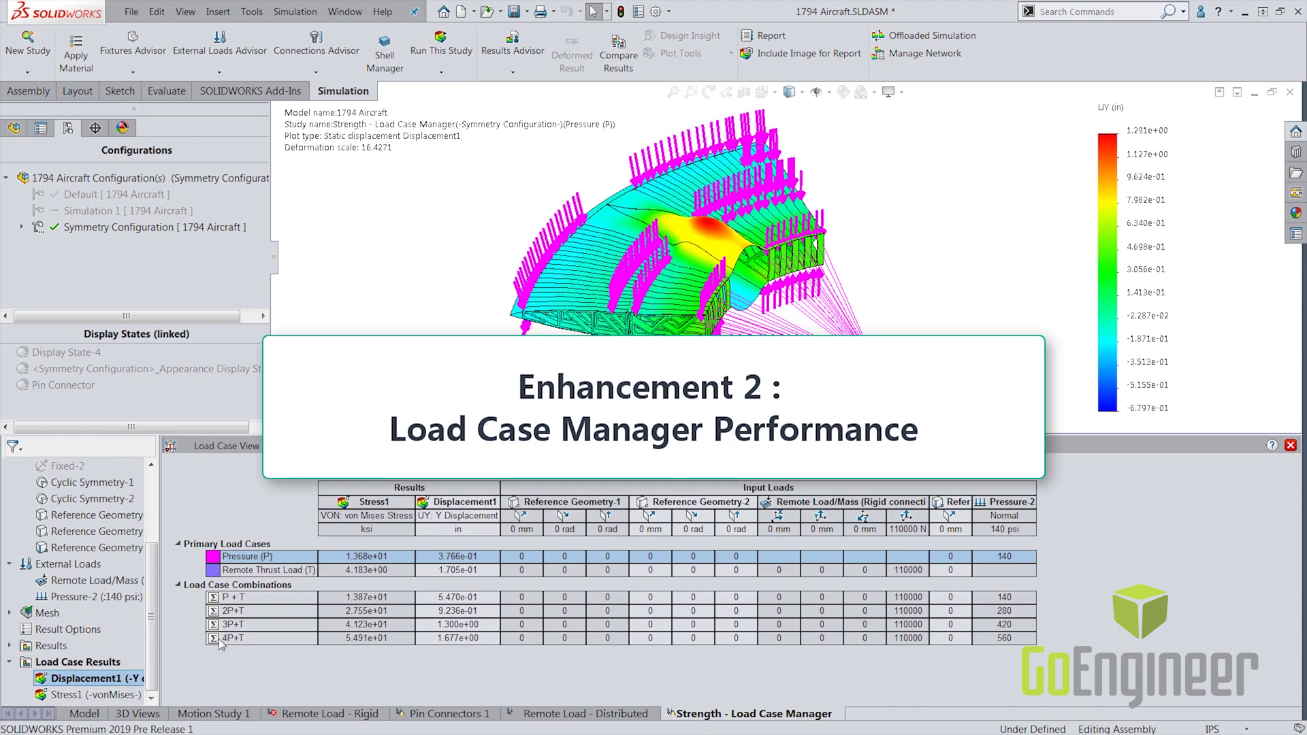
left_click(244, 640)
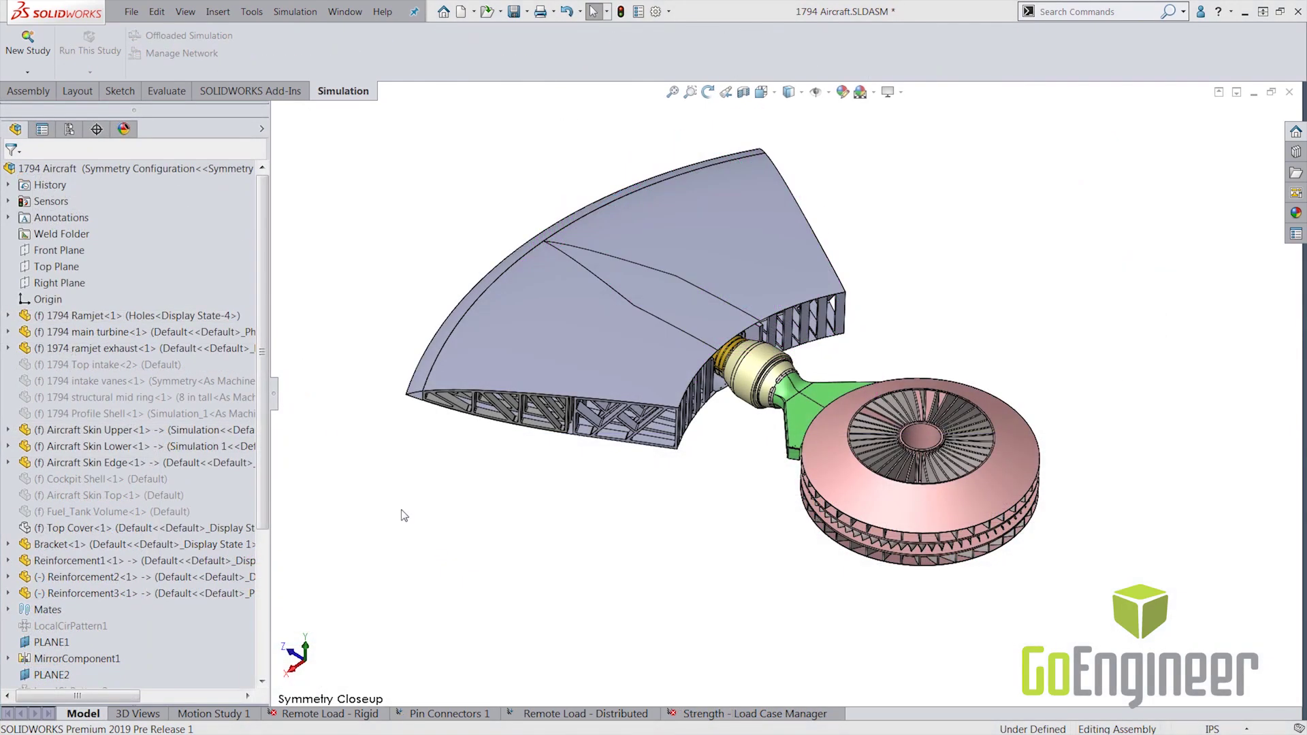
Apply the Pin Connector display state, expand Pin Group-1, and edit Pin Connector-1's definition.
left_click(69, 128)
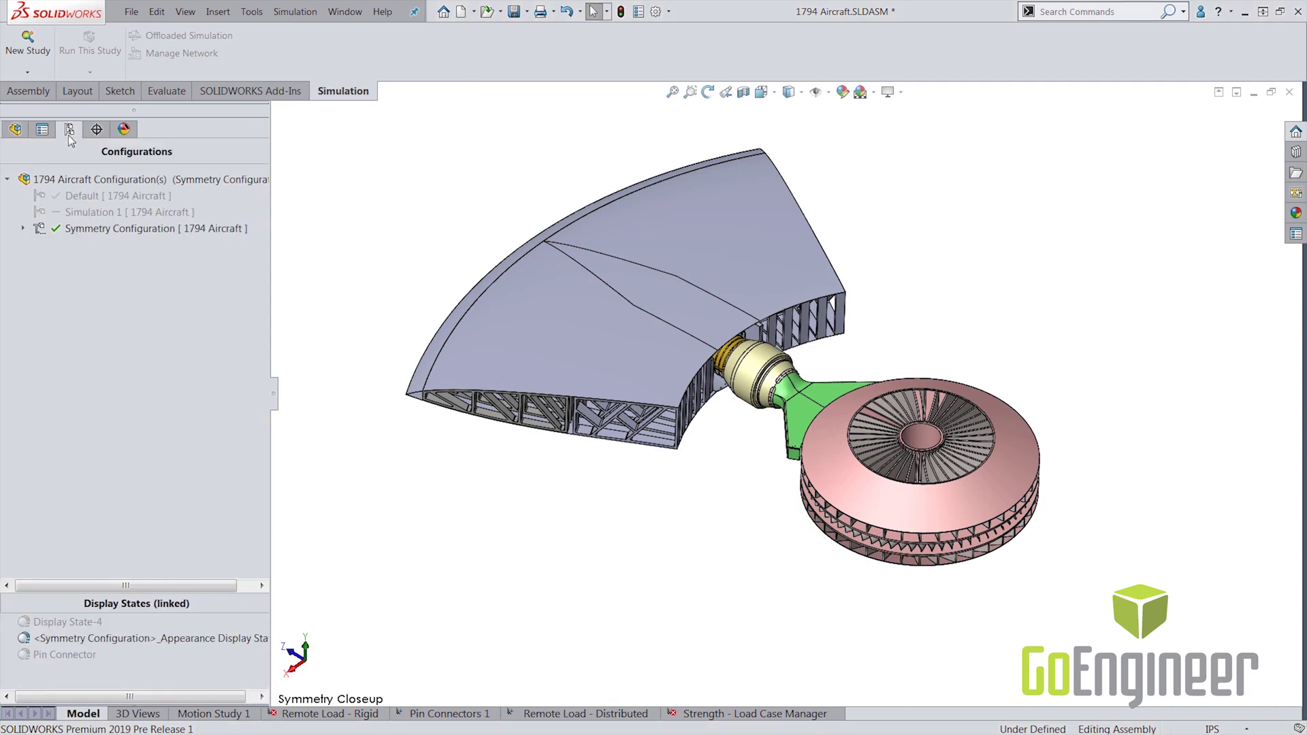
double_click(68, 653)
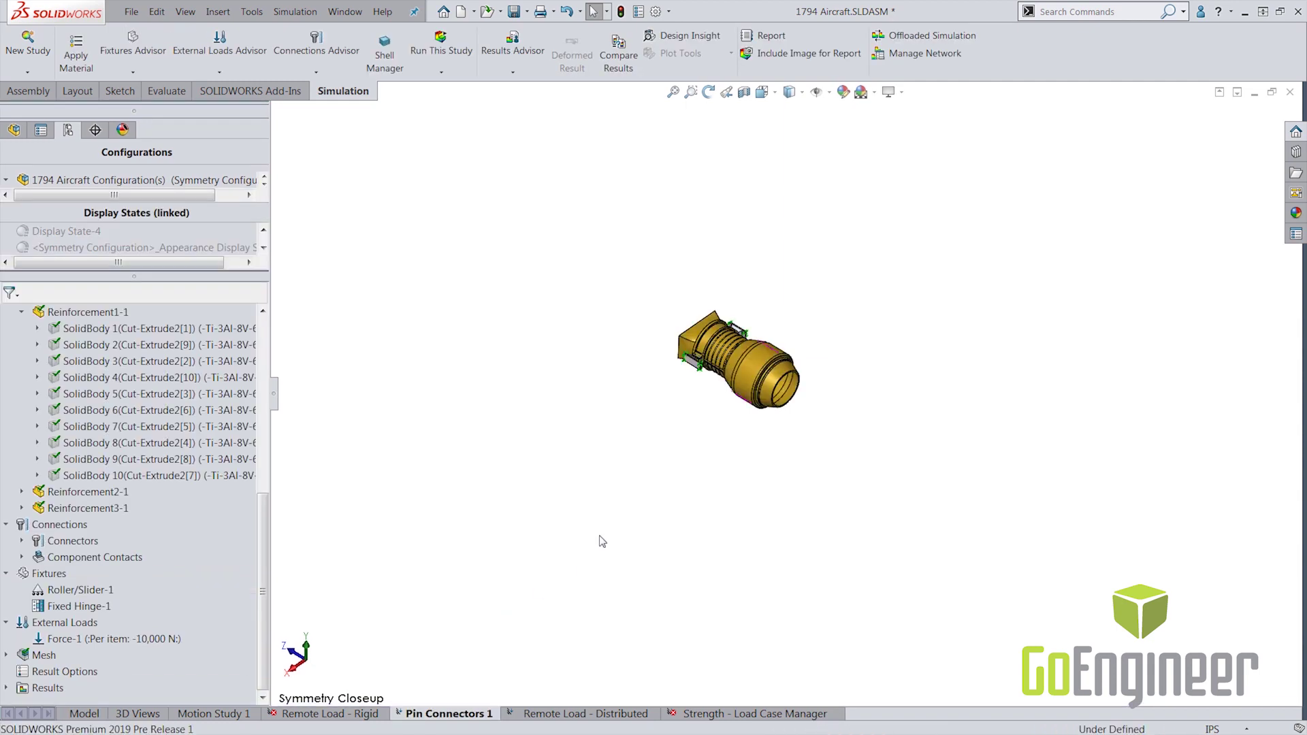
left_click_drag(262, 591, 263, 416)
left_click(7, 329)
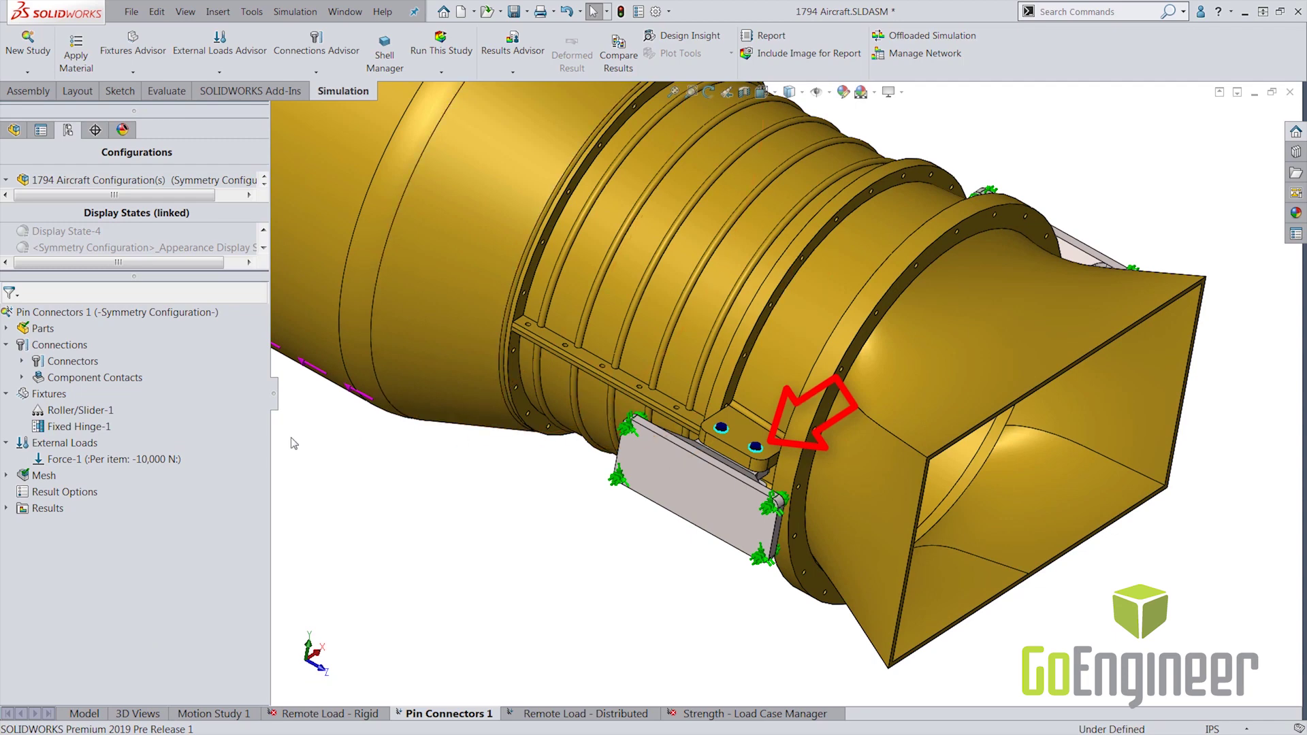
left_click(22, 361)
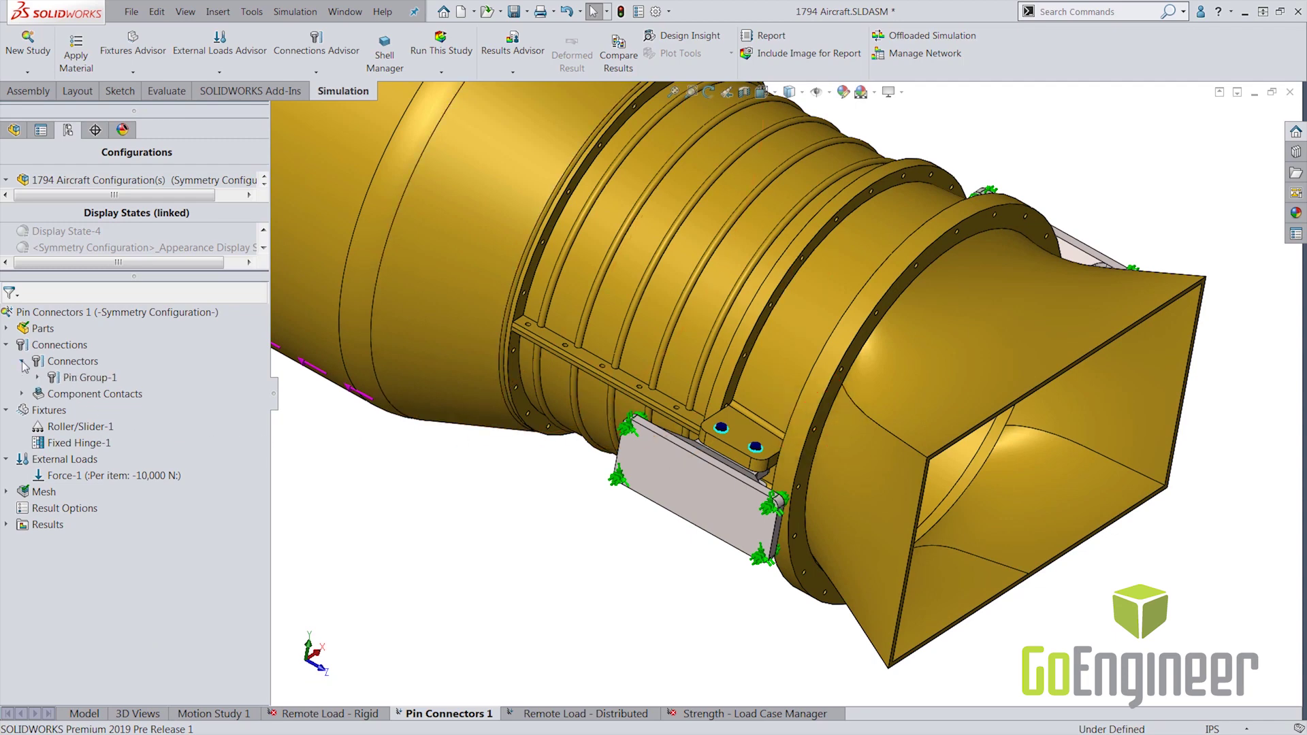
left_click(38, 377)
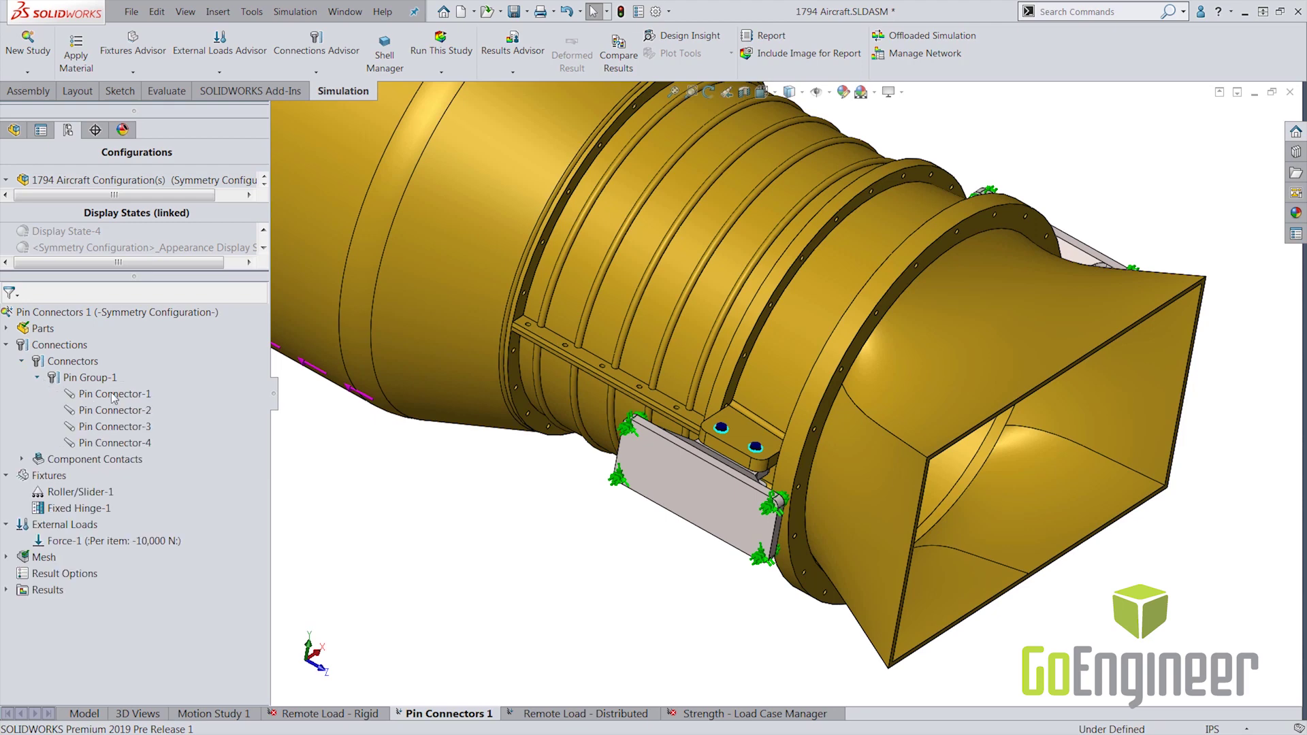
right_click(112, 393)
left_click(164, 403)
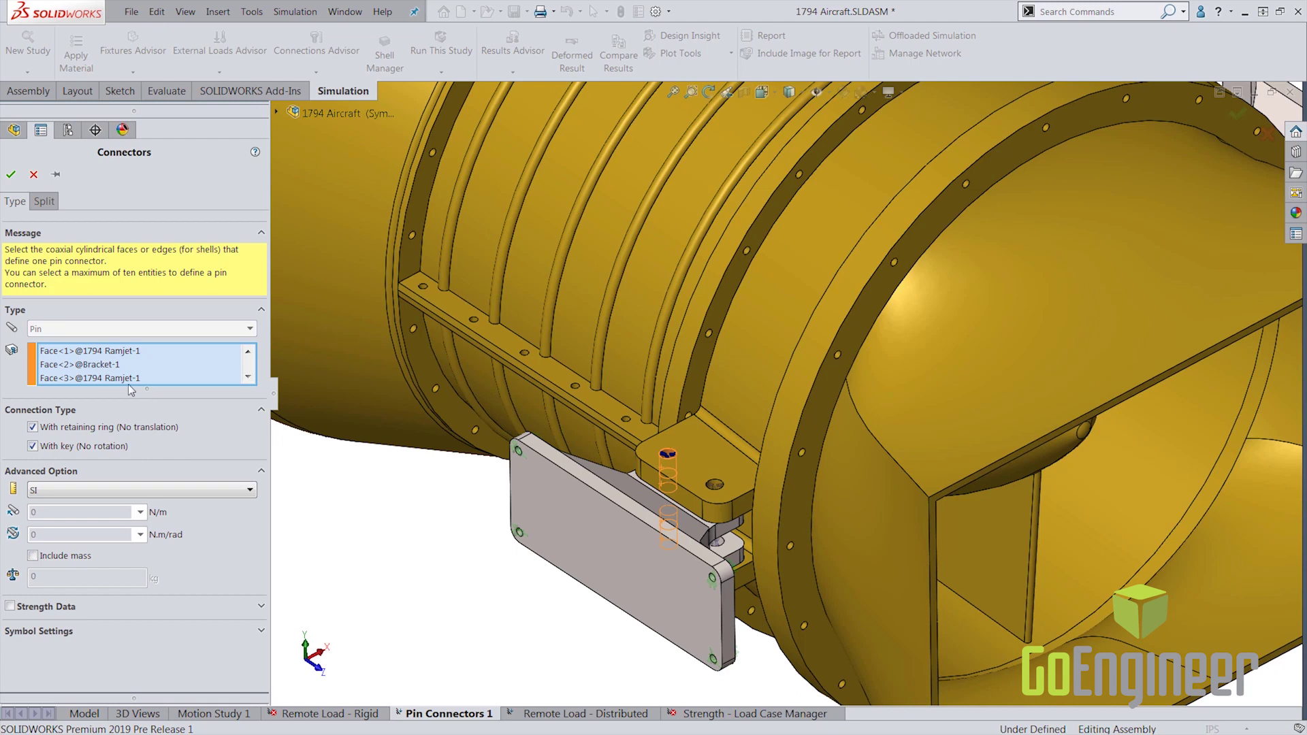
left_click(105, 366)
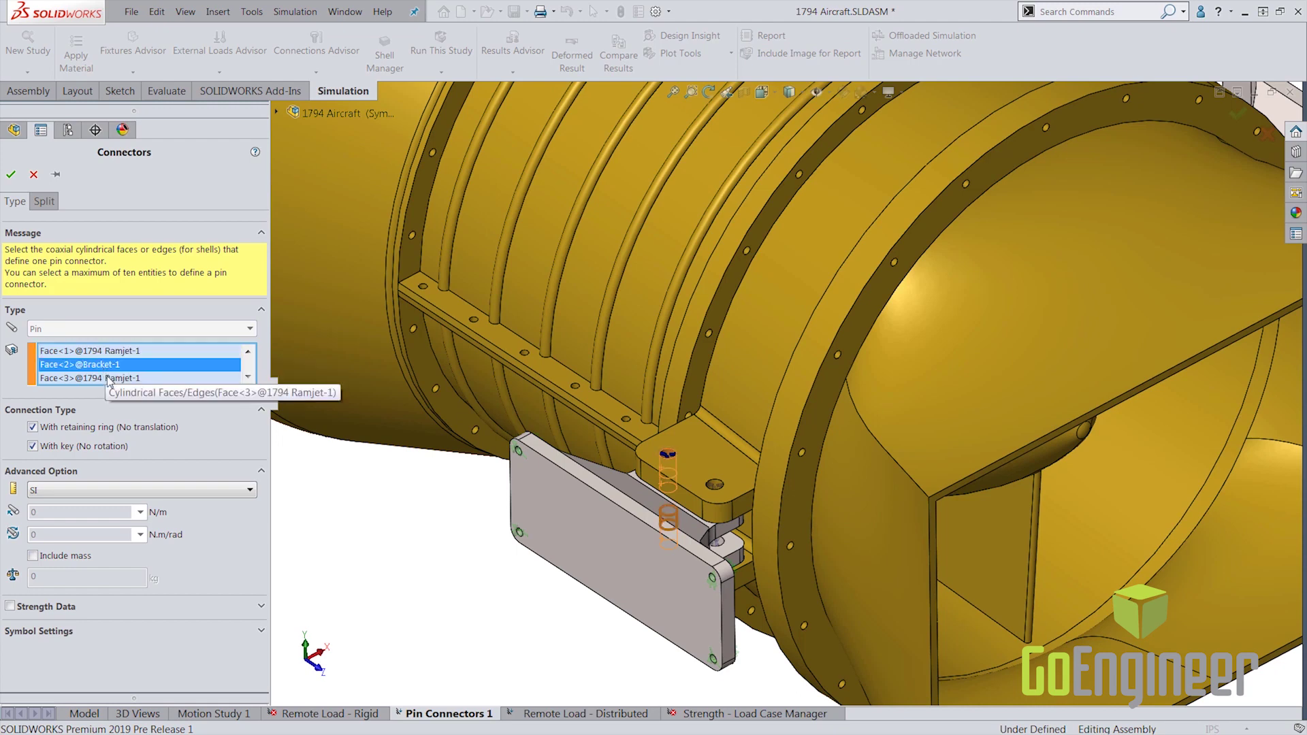
left_click(136, 377)
left_click(169, 378)
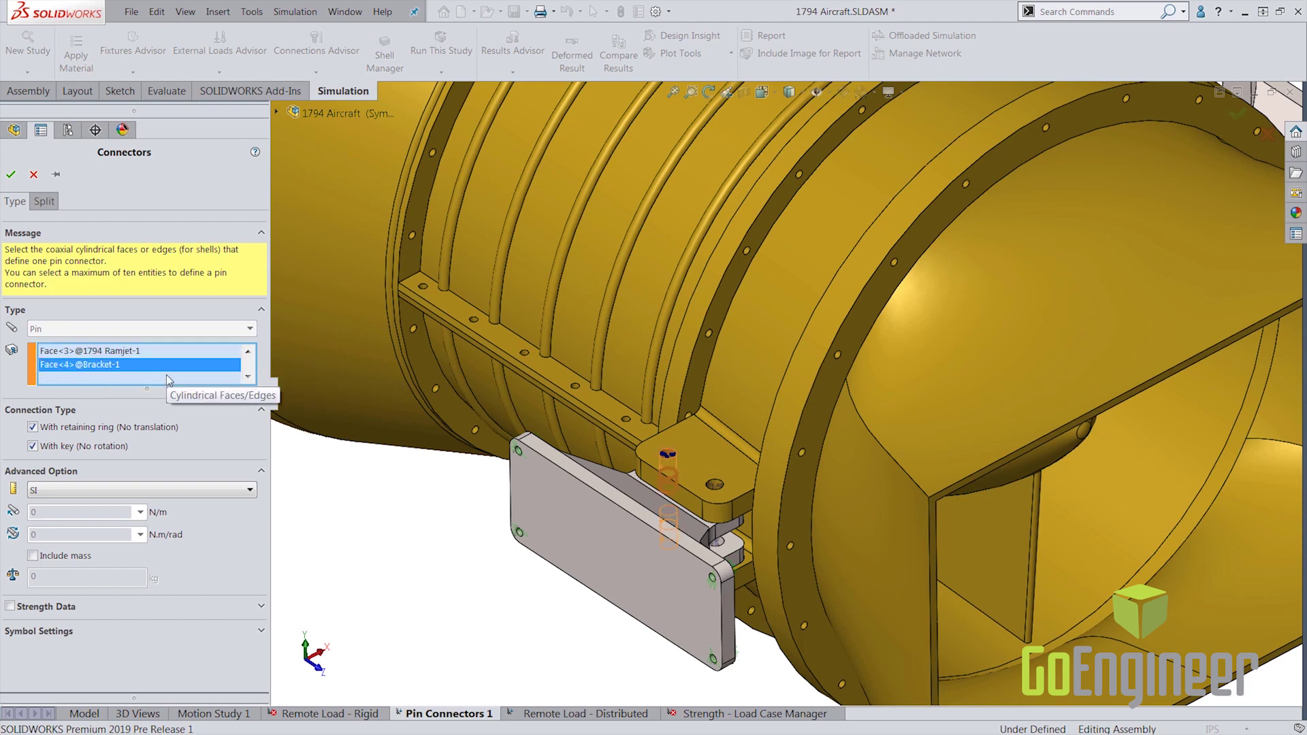
left_click(35, 178)
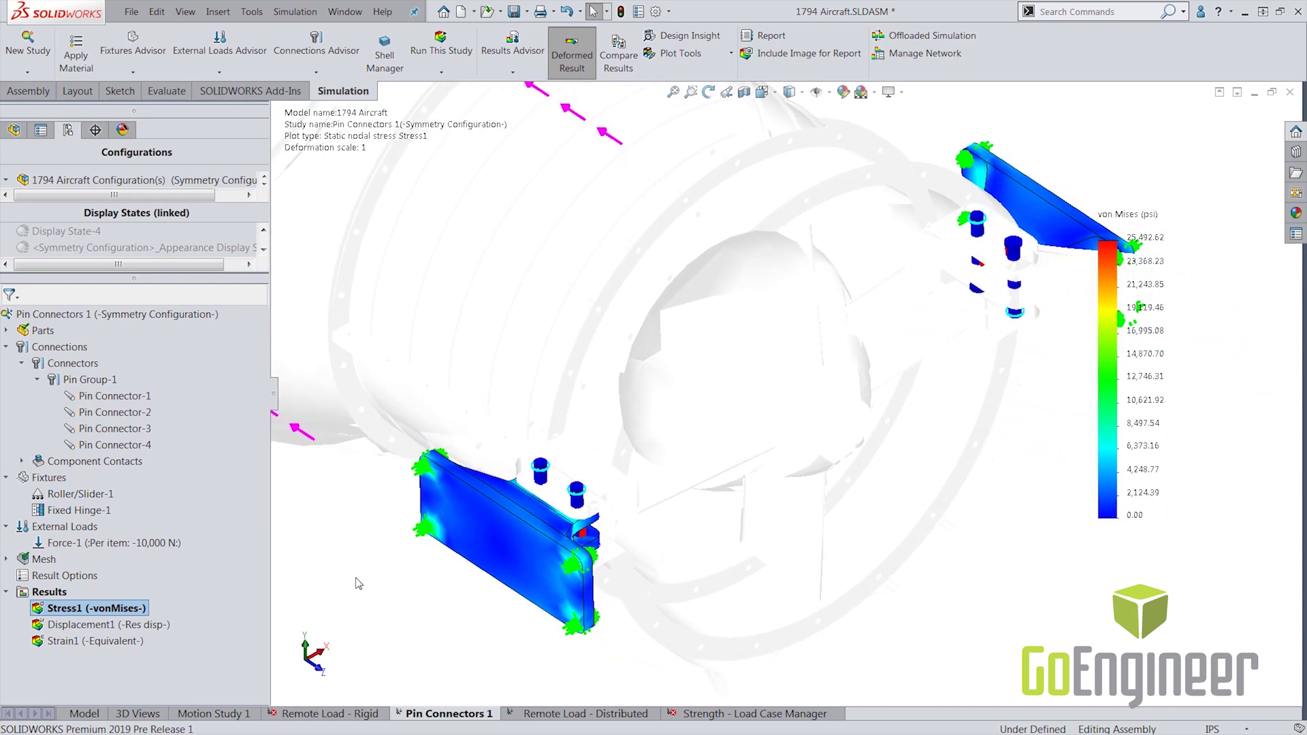
List connector forces for all pins and show Pin Connector-1's 8,725.5 N shear callout.
right_click(49, 592)
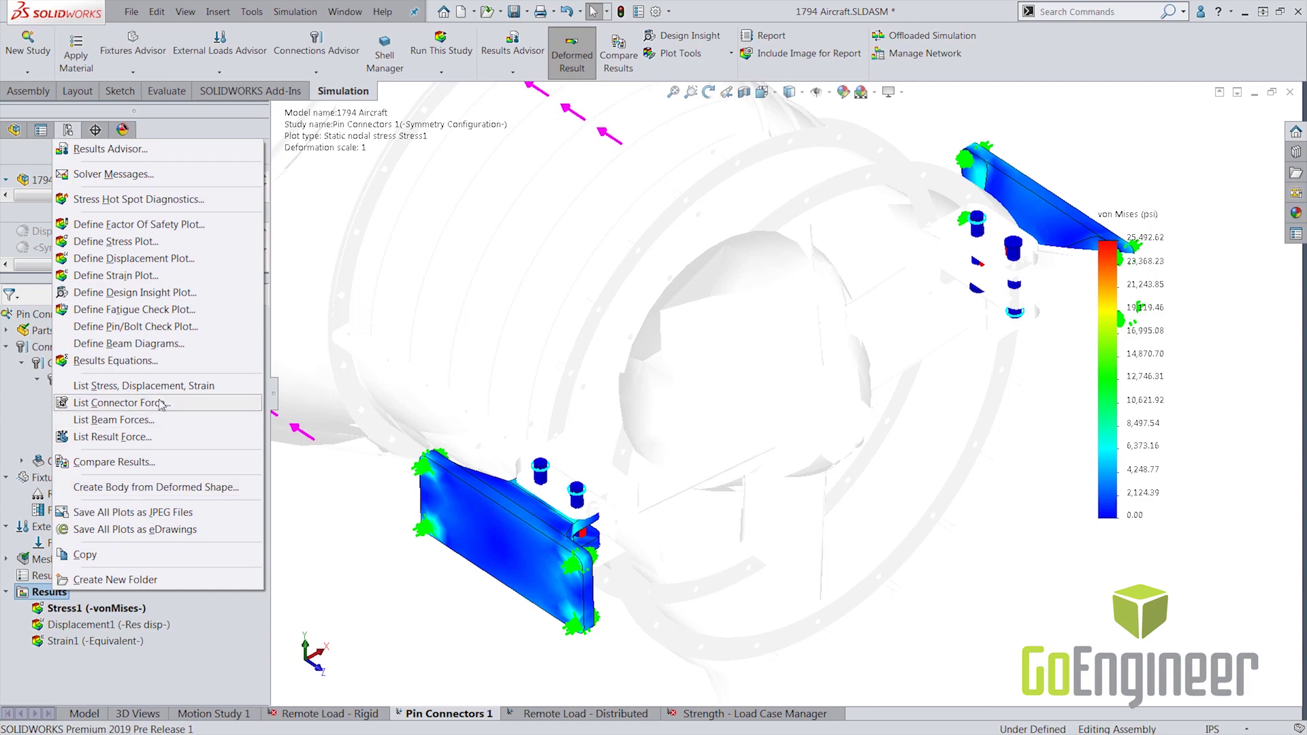
left_click(136, 402)
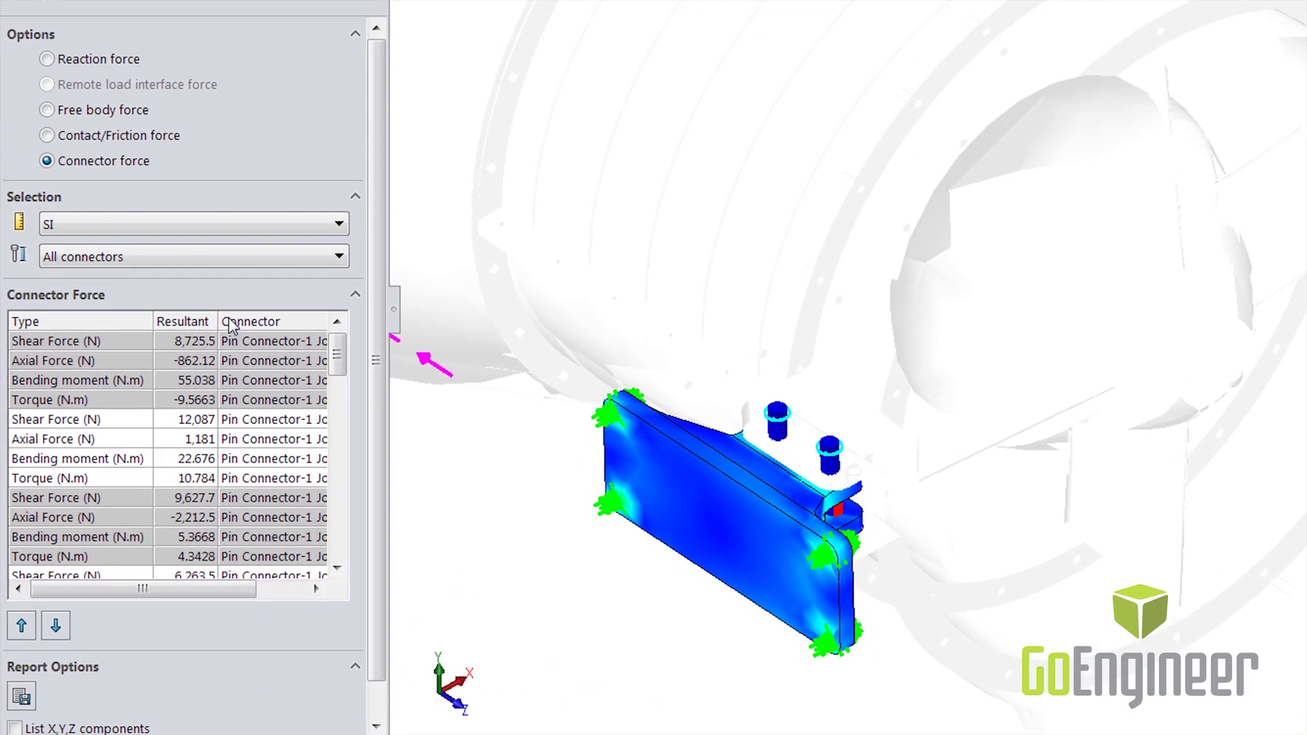
left_click(251, 340)
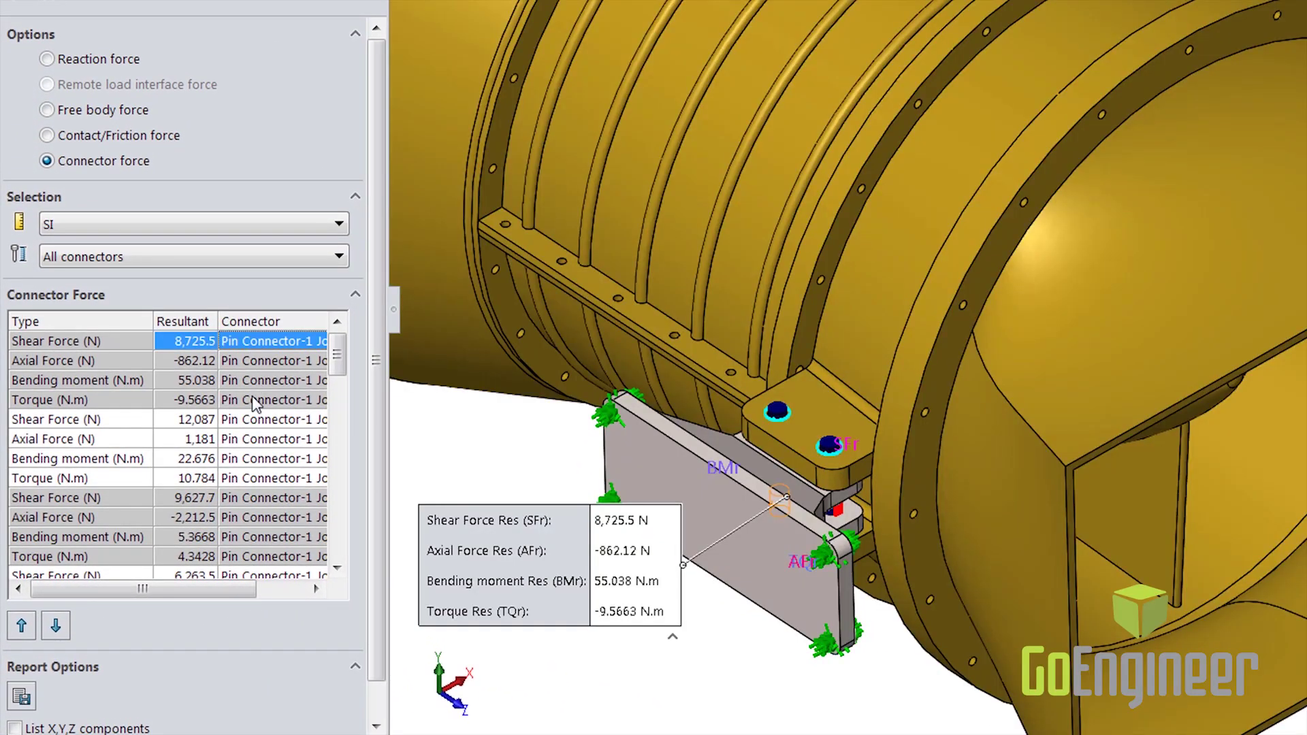